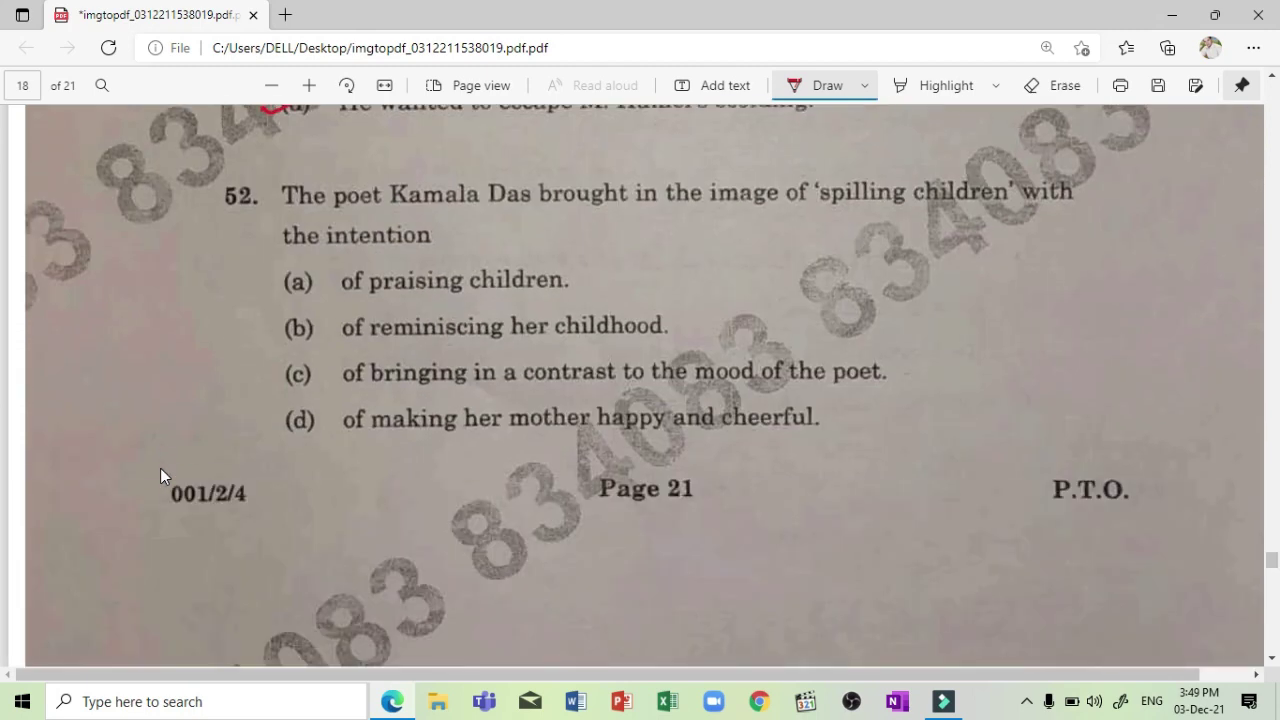
Tick option (c) as the answer to question 52 and option (c) for question 53 in red ink.
{"action": "left_click_drag", "start_coordinate": [266, 374], "coordinate": [322, 366]}
{"action": "scroll", "coordinate": [160, 468], "scroll_direction": "down", "scroll_amount": 5}
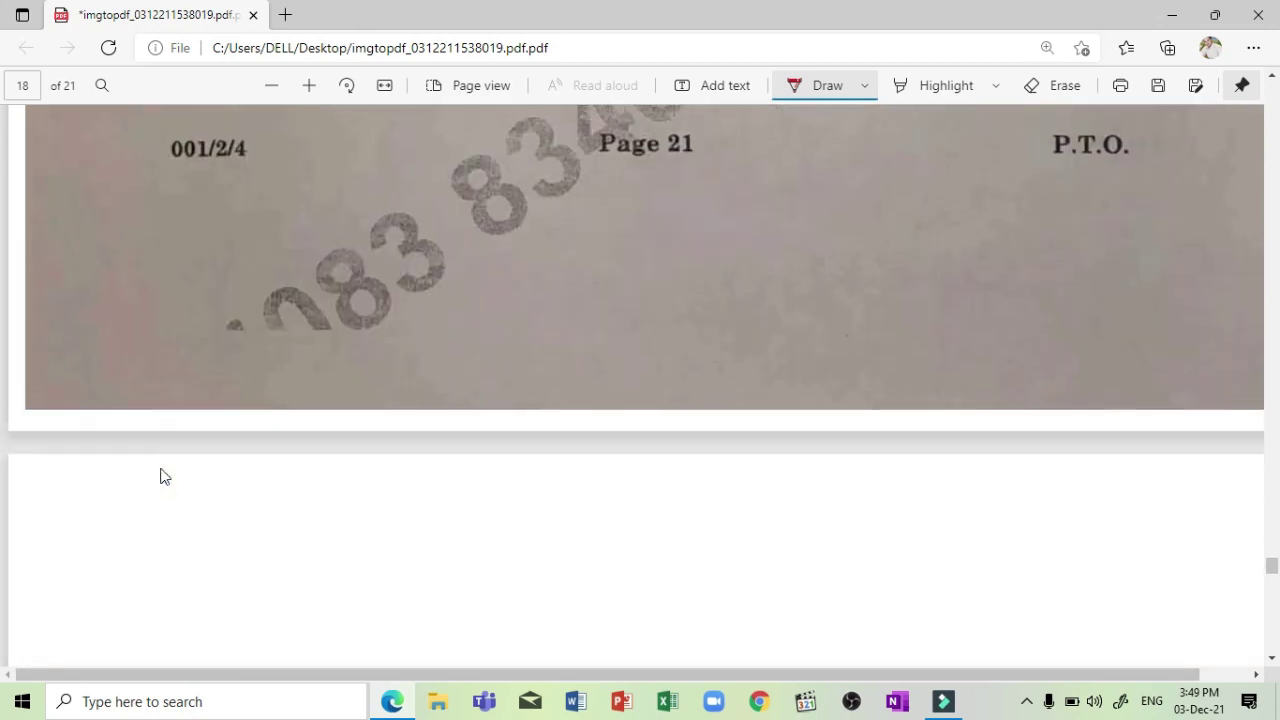
{"action": "scroll", "coordinate": [160, 468], "scroll_direction": "down", "scroll_amount": 1}
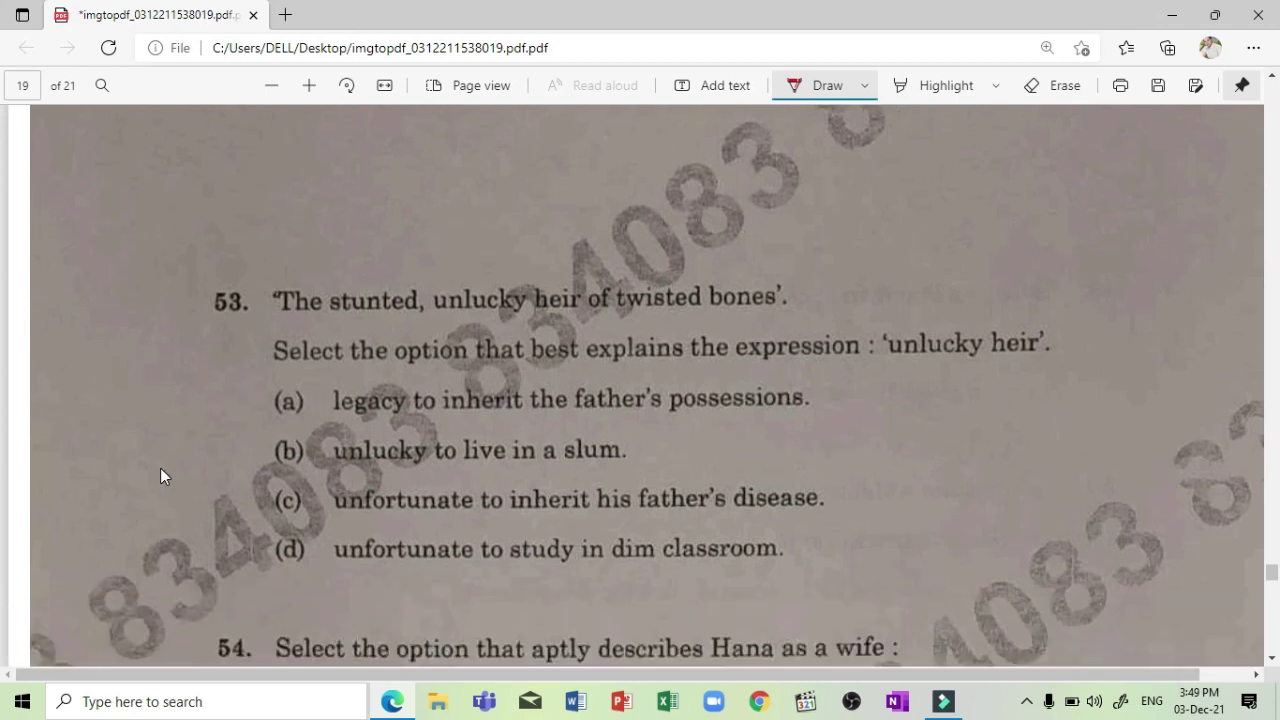
{"action": "left_click_drag", "start_coordinate": [252, 508], "coordinate": [316, 482]}
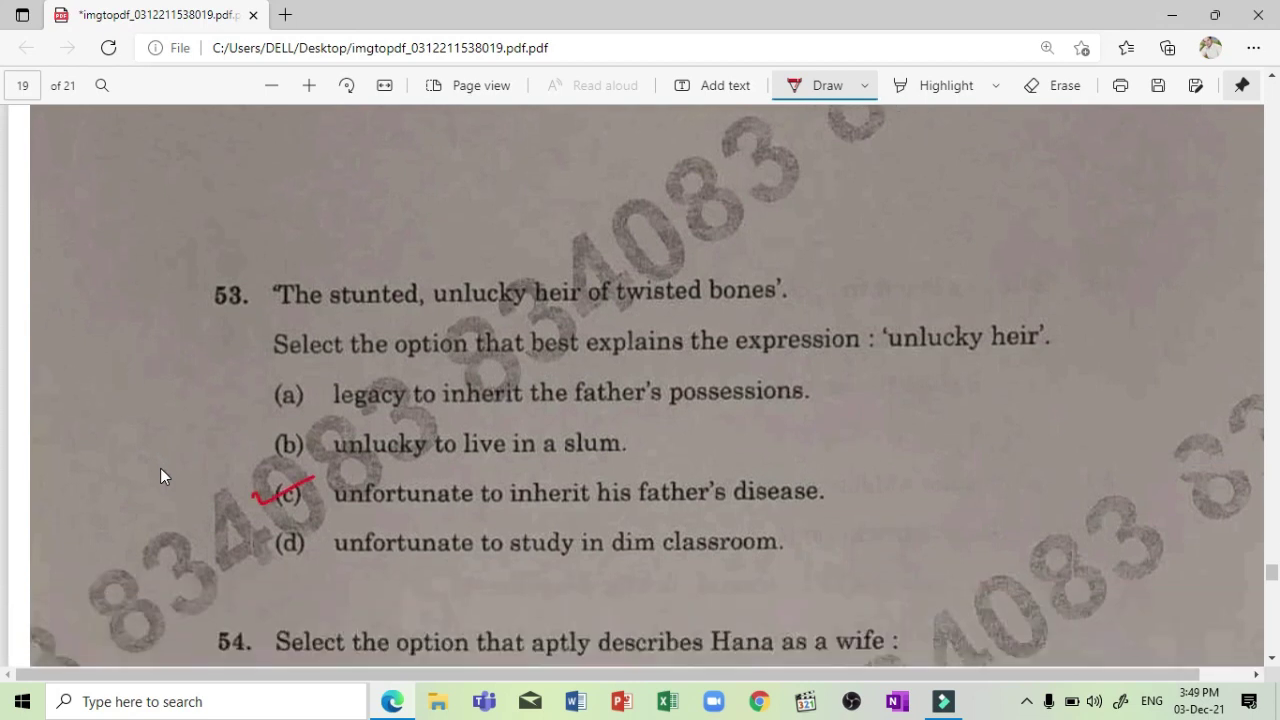
Tick the answers to questions 54 to 56 in red ink: (b), (d) and (a).
{"action": "scroll", "coordinate": [160, 468], "scroll_direction": "down", "scroll_amount": 3}
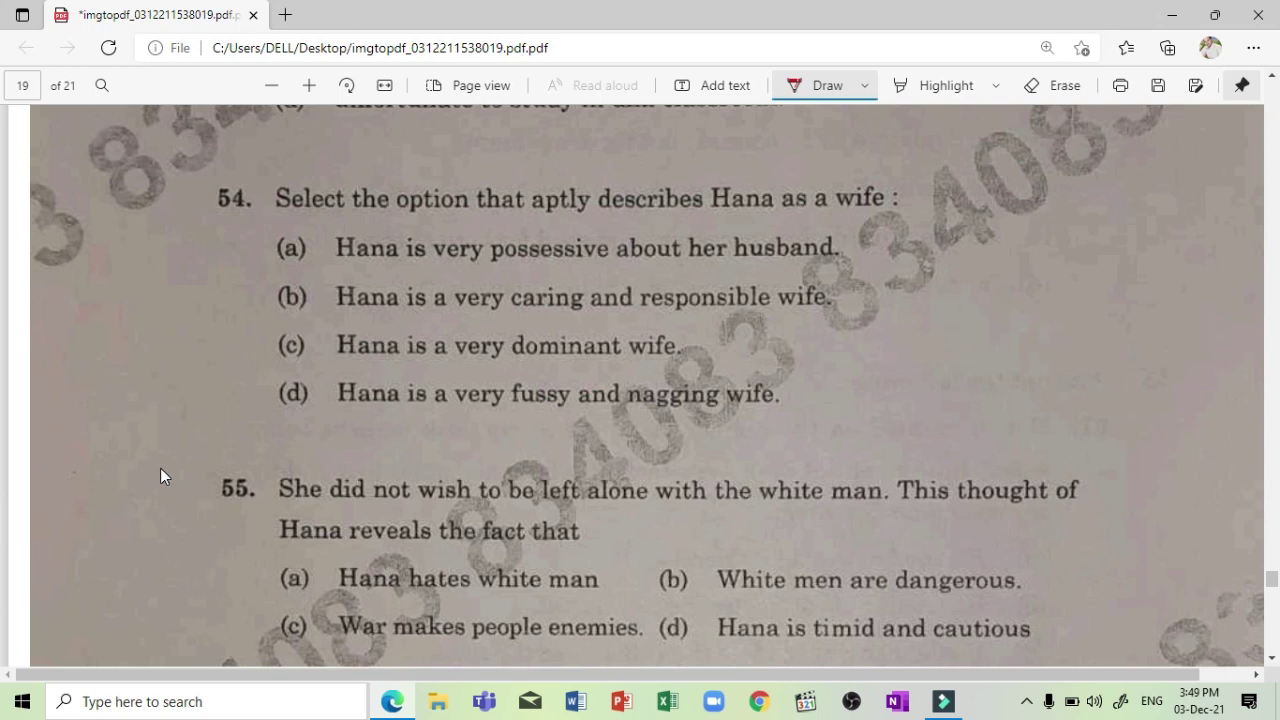
{"action": "left_click_drag", "start_coordinate": [254, 300], "coordinate": [320, 278]}
{"action": "scroll", "coordinate": [160, 475], "scroll_direction": "down", "scroll_amount": 2}
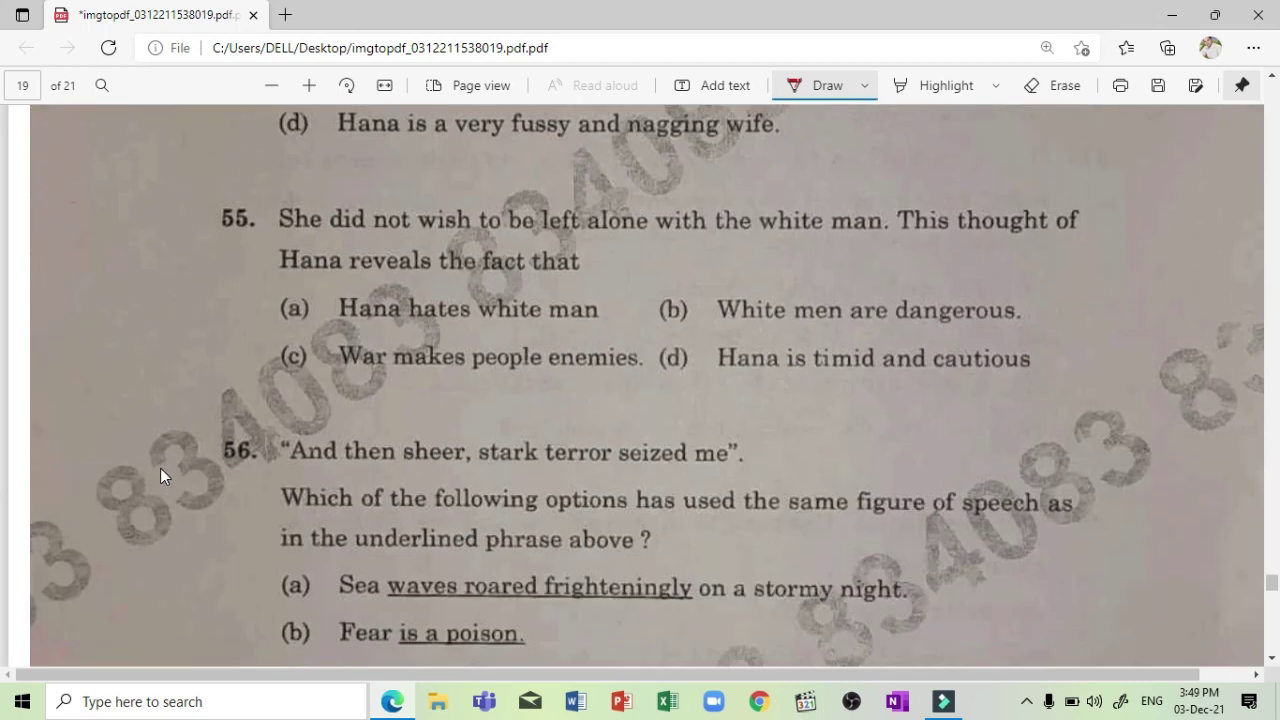
{"action": "mouse_move", "coordinate": [640, 350]}
{"action": "left_mouse_down"}
{"action": "mouse_move", "coordinate": [676, 358]}
{"action": "mouse_move", "coordinate": [712, 345]}
{"action": "left_mouse_up"}
{"action": "left_click_drag", "start_coordinate": [246, 588], "coordinate": [306, 573]}
Tick option (c) for question 57 and option (d) for question 58 on PDF page 20.
{"action": "scroll", "coordinate": [160, 468], "scroll_direction": "down", "scroll_amount": 4}
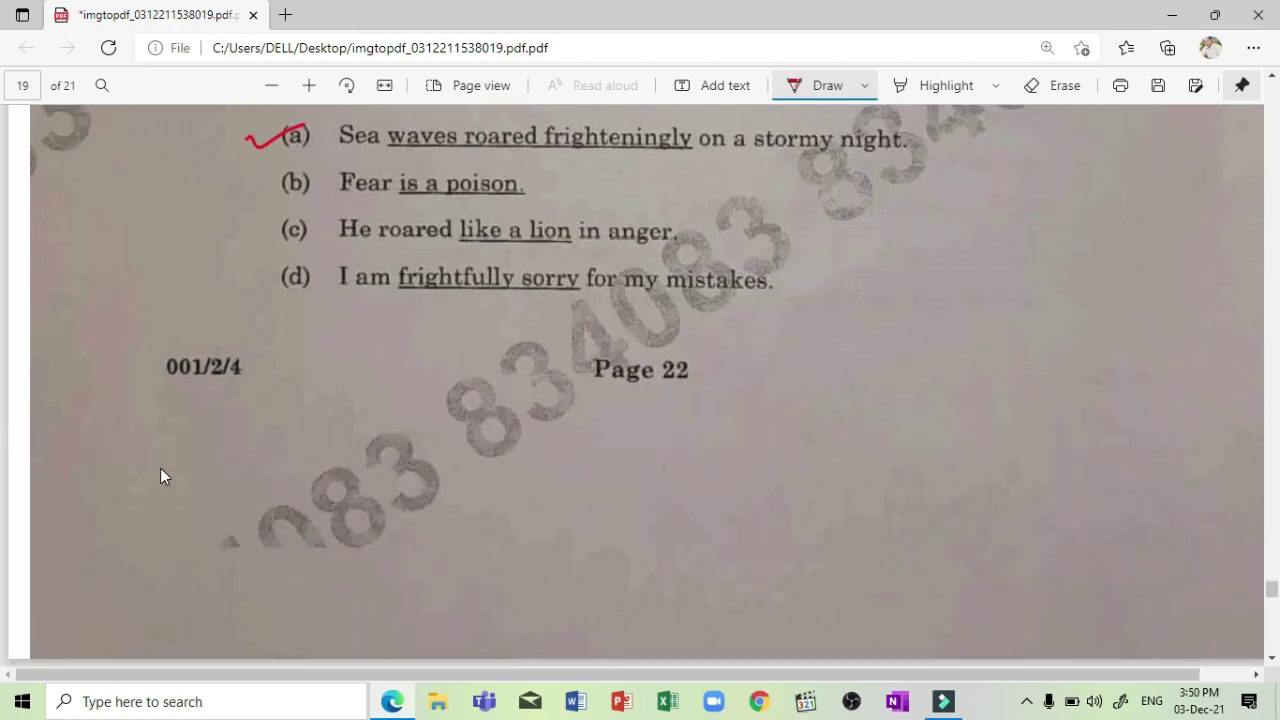
{"action": "scroll", "coordinate": [160, 468], "scroll_direction": "down", "scroll_amount": 8}
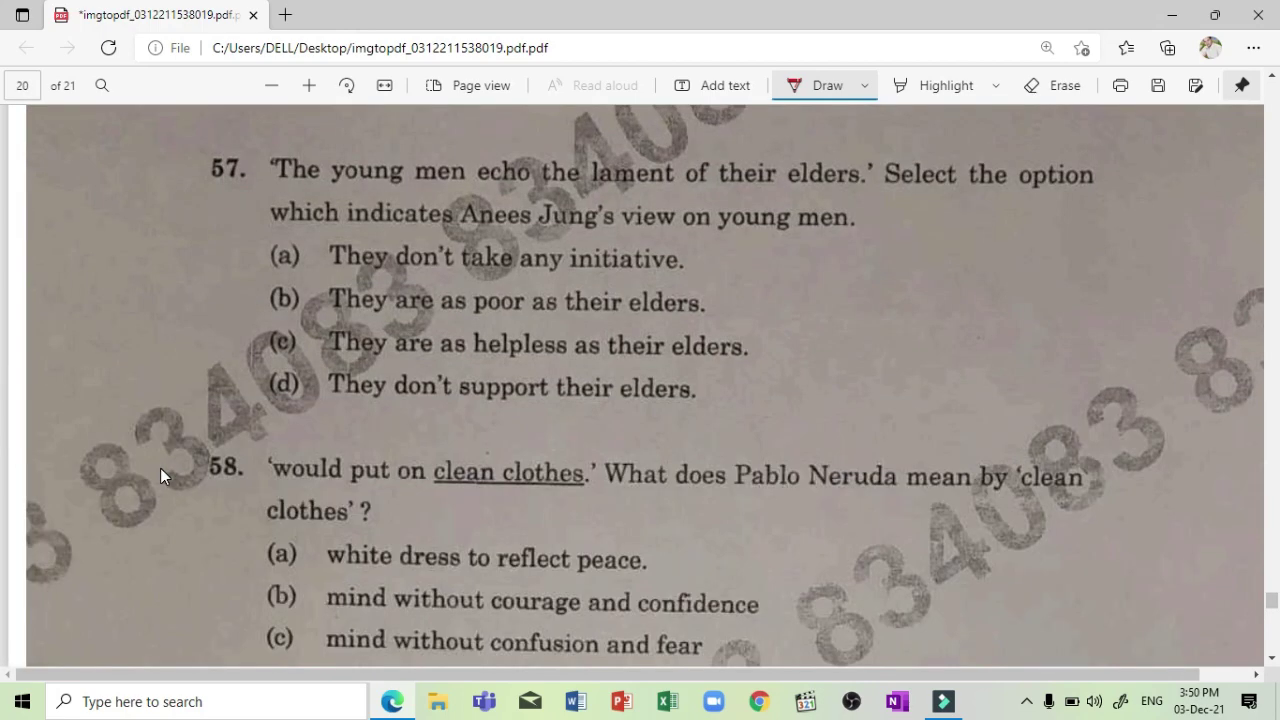
{"action": "left_click_drag", "start_coordinate": [258, 338], "coordinate": [304, 322]}
{"action": "scroll", "coordinate": [160, 468], "scroll_direction": "down", "scroll_amount": 3}
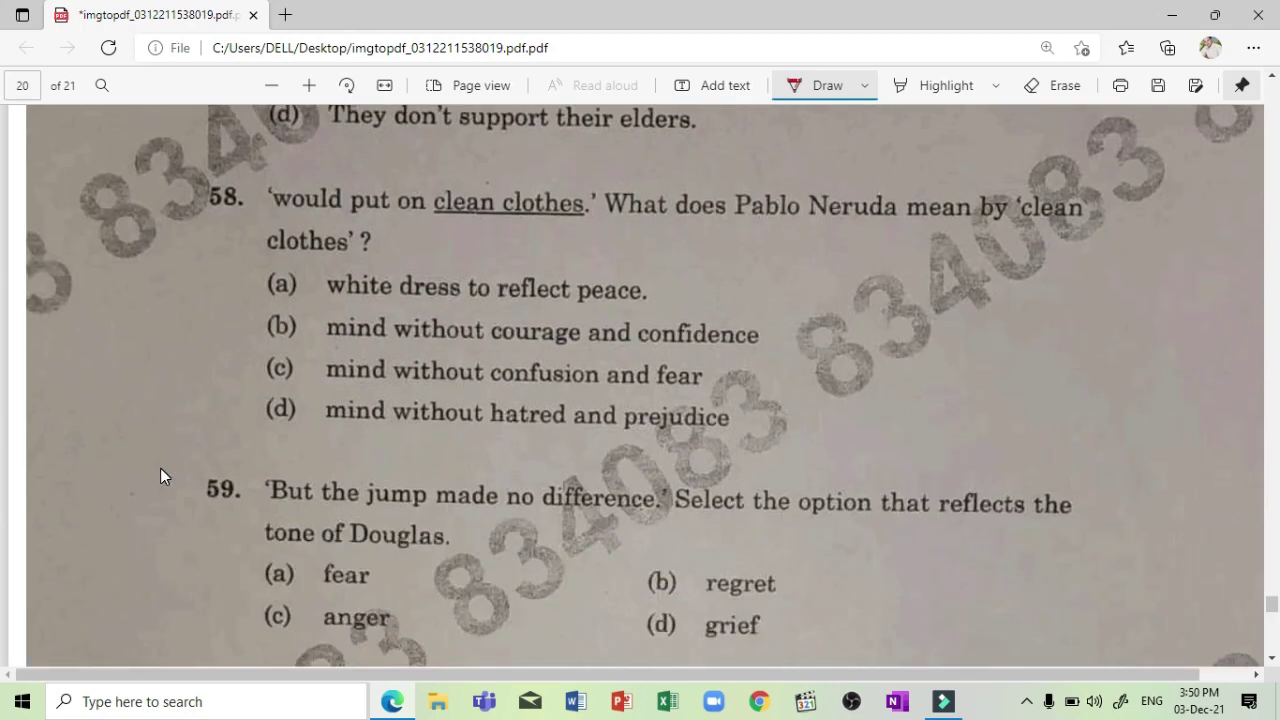
{"action": "left_click_drag", "start_coordinate": [248, 406], "coordinate": [304, 388]}
Tick option (b), regret, for question 59 and option (d) for question 60.
{"action": "scroll", "coordinate": [160, 468], "scroll_direction": "down", "scroll_amount": 3}
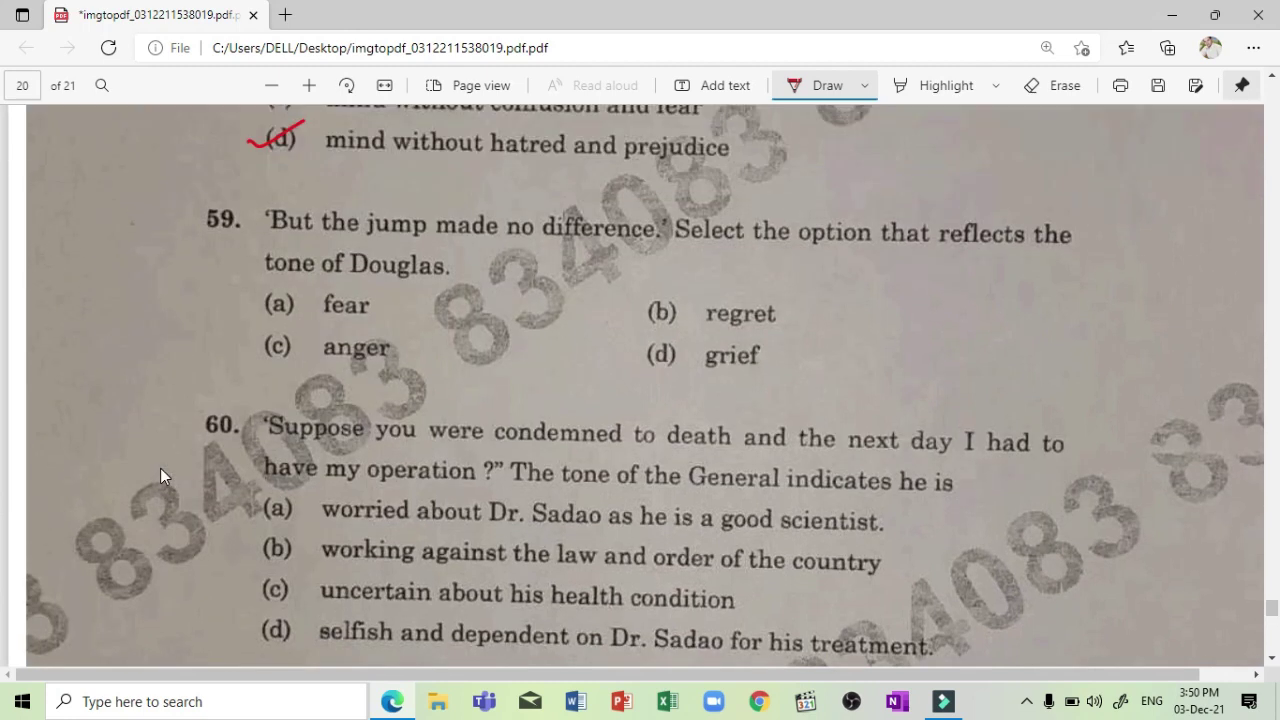
{"action": "mouse_move", "coordinate": [620, 305]}
{"action": "left_mouse_down"}
{"action": "mouse_move", "coordinate": [634, 316]}
{"action": "mouse_move", "coordinate": [686, 293]}
{"action": "left_mouse_up"}
{"action": "scroll", "coordinate": [160, 468], "scroll_direction": "down", "scroll_amount": 1}
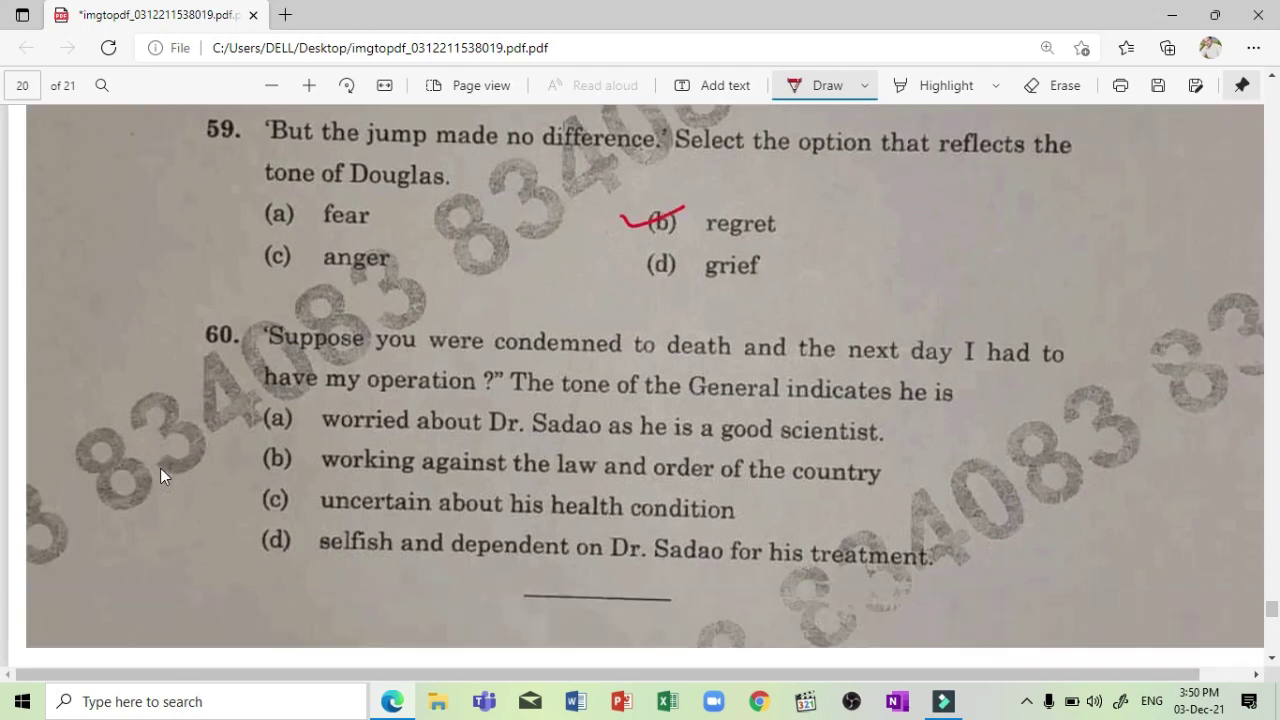
{"action": "scroll", "coordinate": [160, 468], "scroll_direction": "down", "scroll_amount": 1}
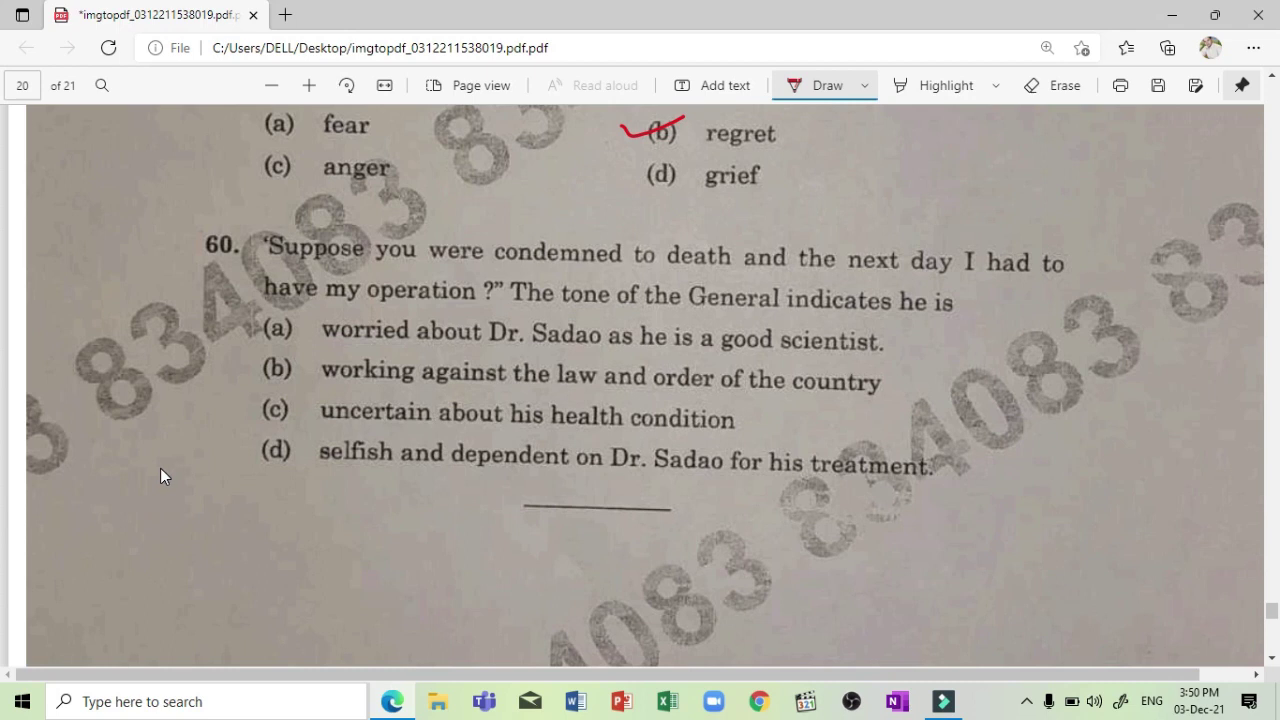
{"action": "left_click_drag", "start_coordinate": [222, 464], "coordinate": [289, 440]}
In the response table on PDF page 21, tick the answers for questions 1 to 4: (b), (c), (d) and (c).
{"action": "scroll", "coordinate": [165, 459], "scroll_direction": "down", "scroll_amount": 5}
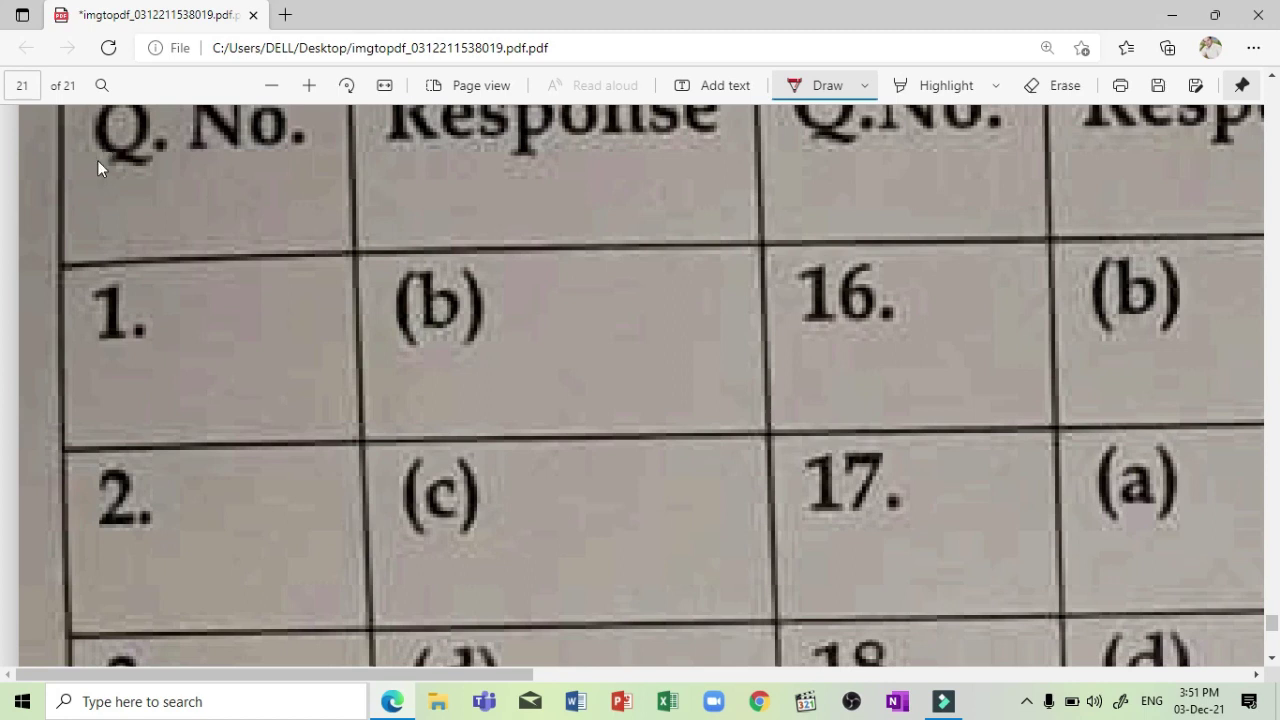
{"action": "left_click_drag", "start_coordinate": [328, 303], "coordinate": [404, 292]}
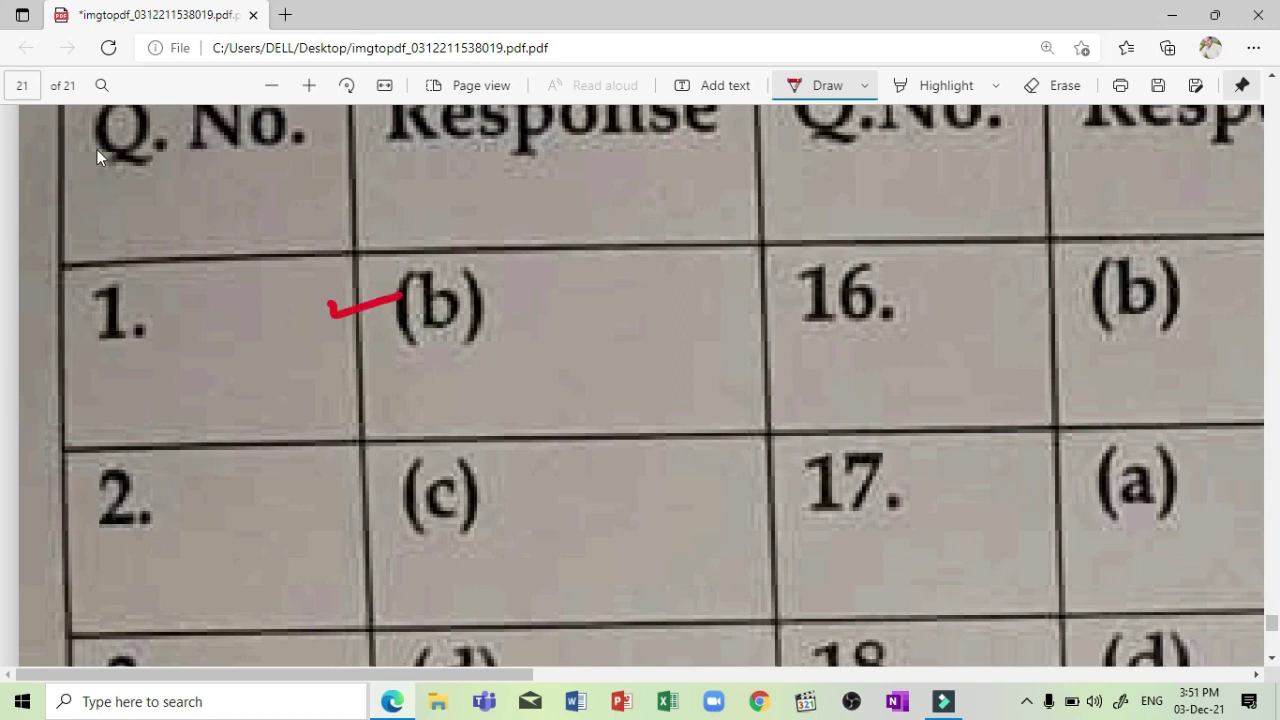
{"action": "left_click_drag", "start_coordinate": [351, 488], "coordinate": [418, 472]}
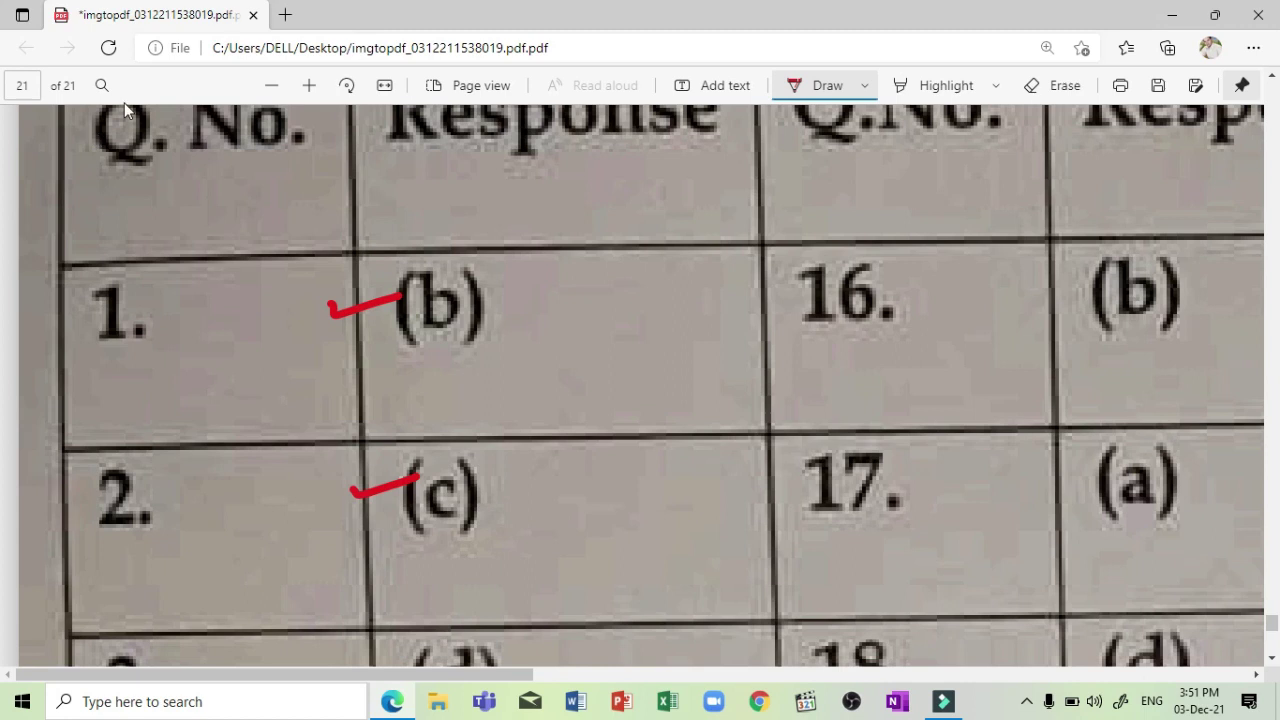
{"action": "scroll", "coordinate": [124, 102], "scroll_direction": "down", "scroll_amount": 3}
{"action": "left_click_drag", "start_coordinate": [381, 422], "coordinate": [438, 408]}
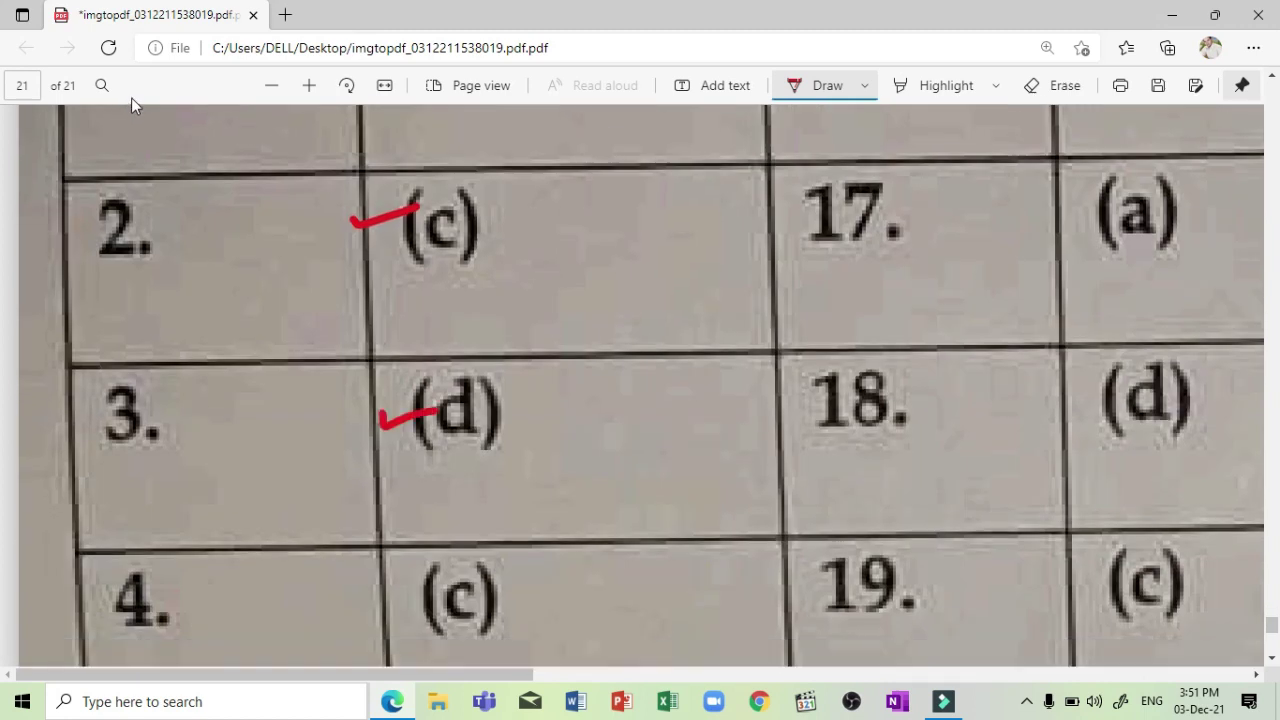
{"action": "scroll", "coordinate": [131, 97], "scroll_direction": "down", "scroll_amount": 3}
{"action": "left_click_drag", "start_coordinate": [401, 354], "coordinate": [461, 340]}
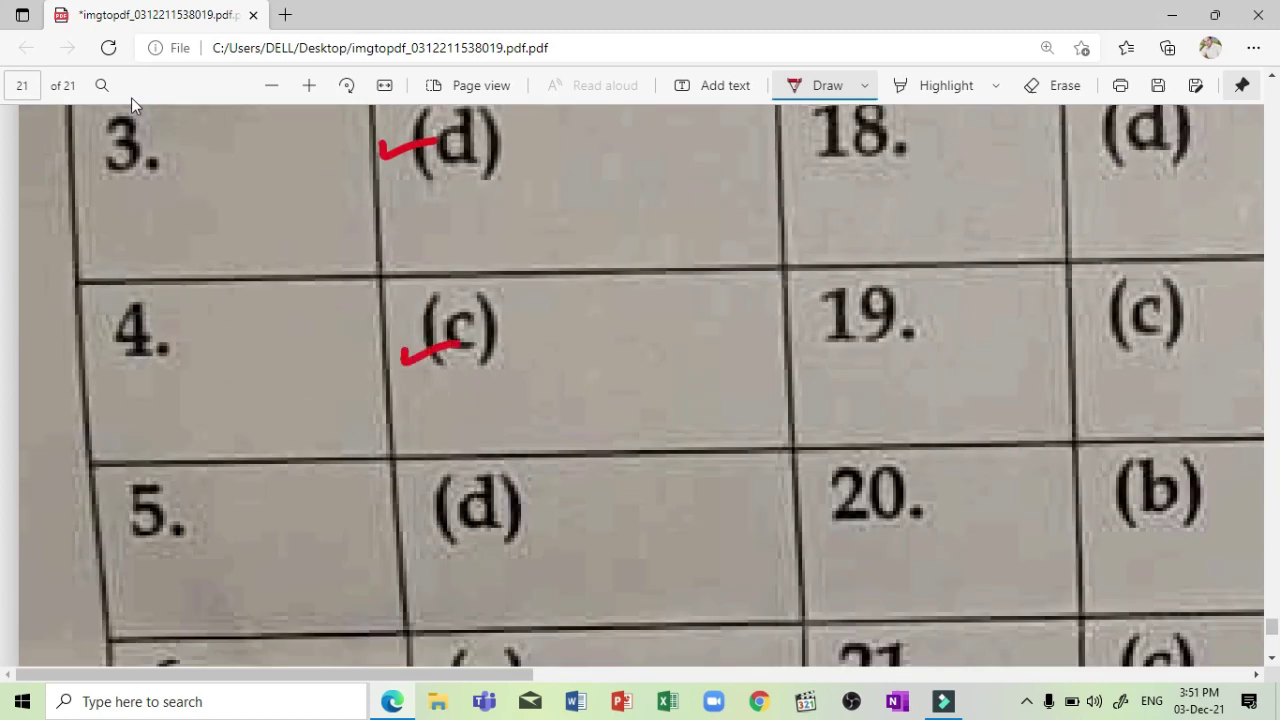
Tick the responses for questions 5 to 7 in the answer table: (d), (a) and (d).
{"action": "scroll", "coordinate": [131, 97], "scroll_direction": "down", "scroll_amount": 1}
{"action": "mouse_move", "coordinate": [396, 421]}
{"action": "left_mouse_down"}
{"action": "mouse_move", "coordinate": [458, 404]}
{"action": "mouse_move", "coordinate": [420, 431]}
{"action": "mouse_move", "coordinate": [472, 415]}
{"action": "left_mouse_up"}
{"action": "scroll", "coordinate": [131, 97], "scroll_direction": "down", "scroll_amount": 2}
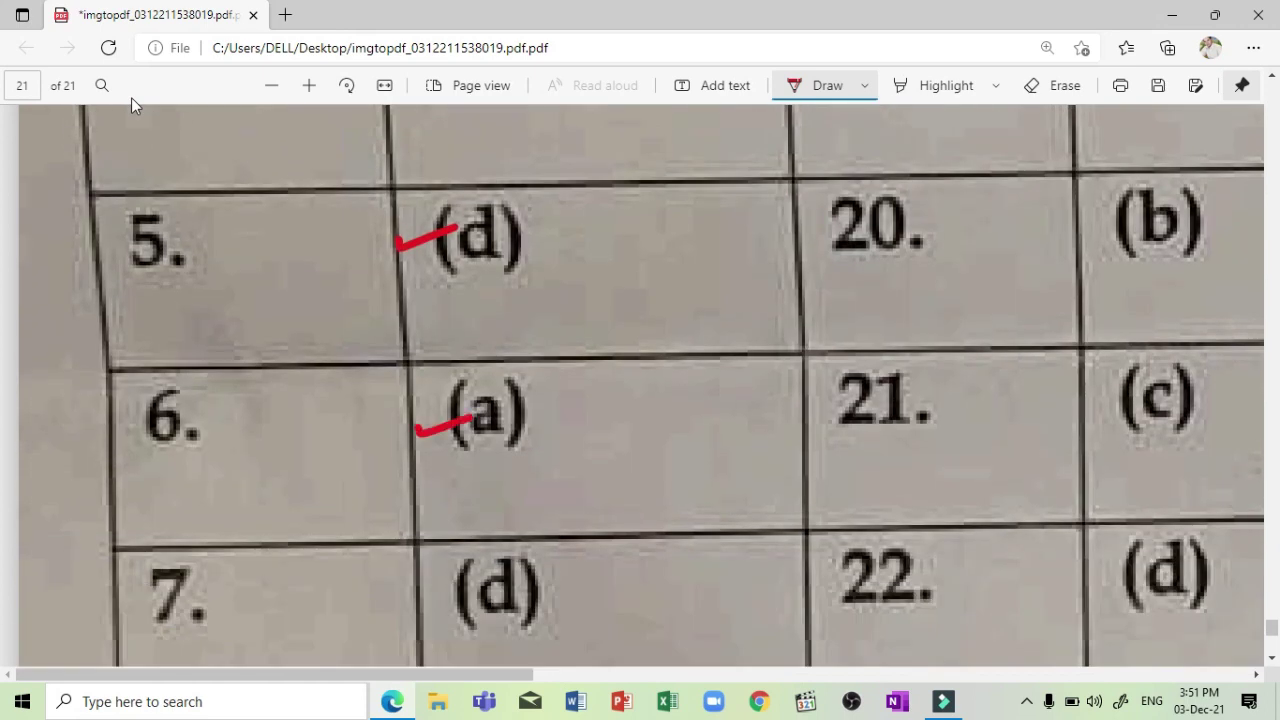
{"action": "scroll", "coordinate": [131, 97], "scroll_direction": "down", "scroll_amount": 1}
{"action": "mouse_move", "coordinate": [424, 493]}
{"action": "left_mouse_down"}
{"action": "mouse_move", "coordinate": [487, 480]}
{"action": "mouse_move", "coordinate": [436, 512]}
{"action": "mouse_move", "coordinate": [500, 493]}
{"action": "left_mouse_up"}
Tick the responses for questions 8 to 10 in the answer table: (c), (a) and (b).
{"action": "scroll", "coordinate": [132, 97], "scroll_direction": "down", "scroll_amount": 2}
{"action": "scroll", "coordinate": [132, 97], "scroll_direction": "down", "scroll_amount": 3}
{"action": "mouse_move", "coordinate": [443, 407]}
{"action": "left_mouse_down"}
{"action": "mouse_move", "coordinate": [502, 403]}
{"action": "mouse_move", "coordinate": [456, 419]}
{"action": "mouse_move", "coordinate": [507, 403]}
{"action": "left_mouse_up"}
{"action": "scroll", "coordinate": [134, 98], "scroll_direction": "down", "scroll_amount": 2}
{"action": "scroll", "coordinate": [134, 98], "scroll_direction": "down", "scroll_amount": 3}
Tick the table responses for questions 11 to 15, including (c) for 11, 13 and 14 and (a) for 15.
{"action": "left_click_drag", "start_coordinate": [436, 320], "coordinate": [487, 309]}
{"action": "mouse_move", "coordinate": [444, 479]}
{"action": "left_mouse_down"}
{"action": "mouse_move", "coordinate": [503, 468]}
{"action": "mouse_move", "coordinate": [456, 496]}
{"action": "mouse_move", "coordinate": [509, 472]}
{"action": "left_mouse_up"}
{"action": "scroll", "coordinate": [134, 98], "scroll_direction": "down", "scroll_amount": 2}
{"action": "scroll", "coordinate": [134, 98], "scroll_direction": "down", "scroll_amount": 2}
{"action": "scroll", "coordinate": [134, 98], "scroll_direction": "down", "scroll_amount": 2}
Return to the start of the table and tick the responses for questions 16 to 18: (b), (a) and (d).
{"action": "scroll", "coordinate": [136, 102], "scroll_direction": "up", "scroll_amount": 10}
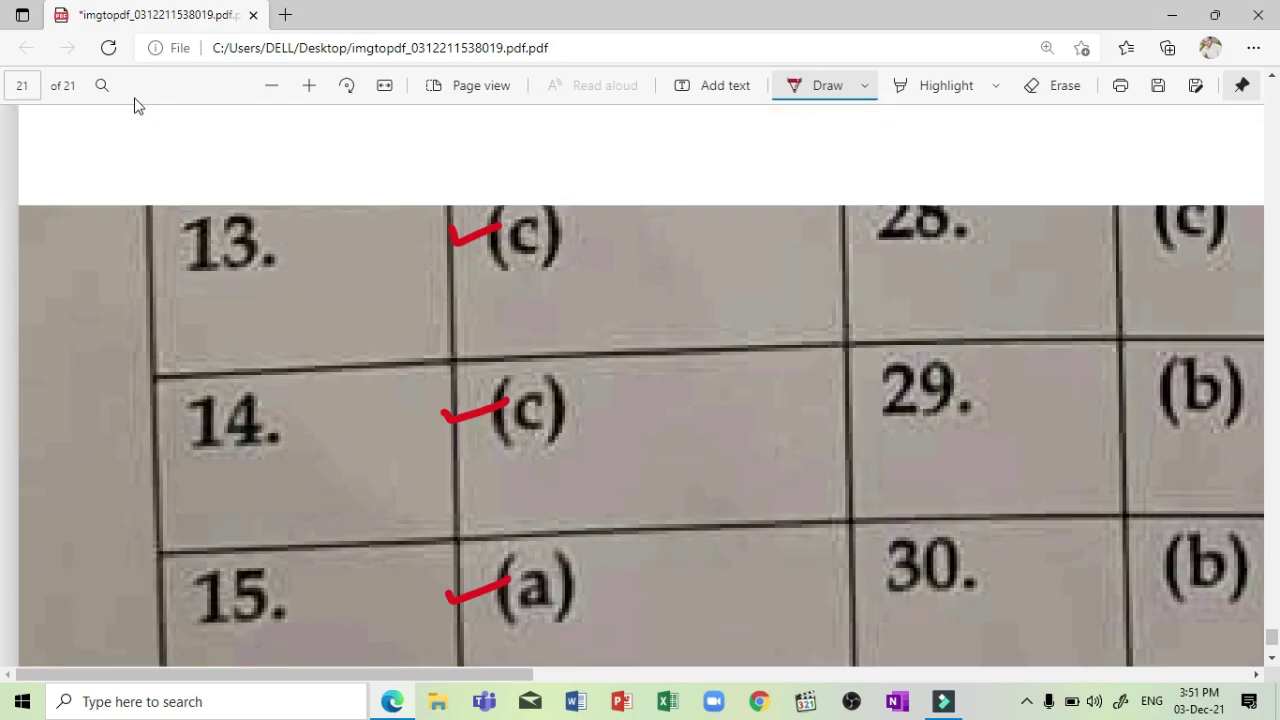
{"action": "scroll", "coordinate": [136, 102], "scroll_direction": "up", "scroll_amount": 10}
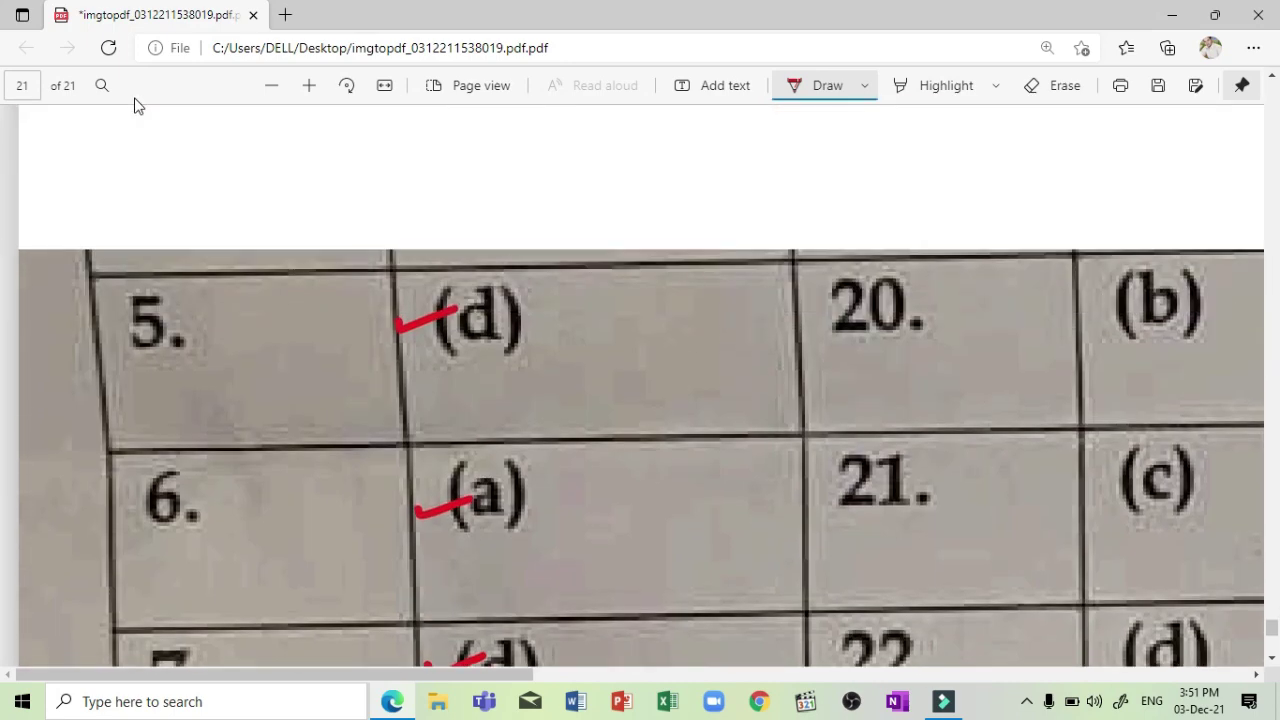
{"action": "scroll", "coordinate": [137, 104], "scroll_direction": "up", "scroll_amount": 2}
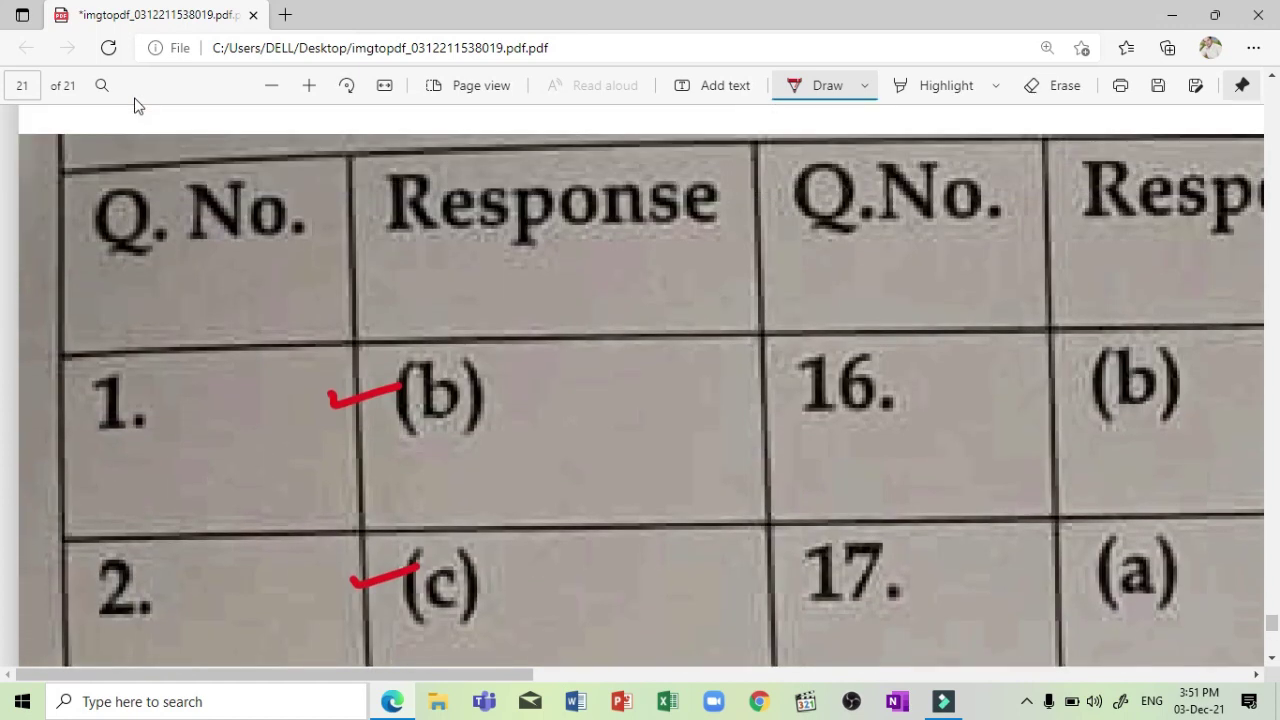
{"action": "left_click_drag", "start_coordinate": [1022, 386], "coordinate": [1078, 371]}
{"action": "scroll", "coordinate": [134, 98], "scroll_direction": "down", "scroll_amount": 3}
{"action": "left_click_drag", "start_coordinate": [1043, 317], "coordinate": [1100, 313]}
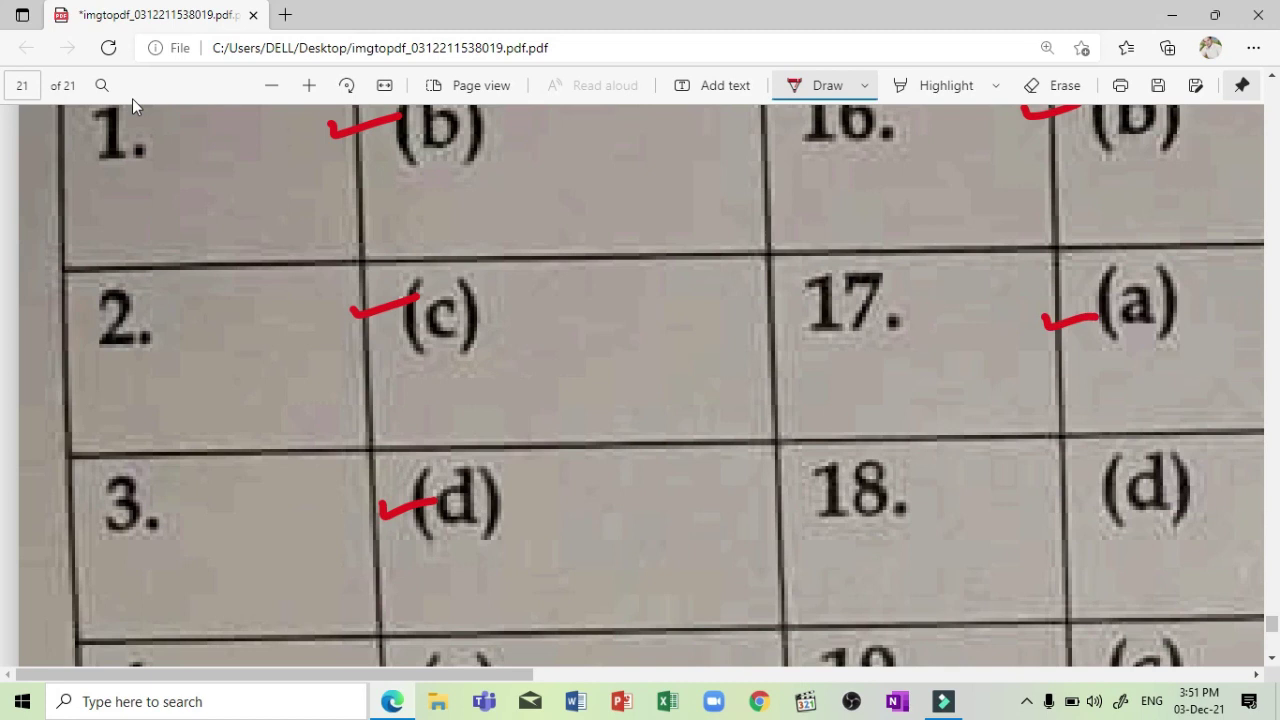
{"action": "left_click_drag", "start_coordinate": [1032, 488], "coordinate": [1078, 479]}
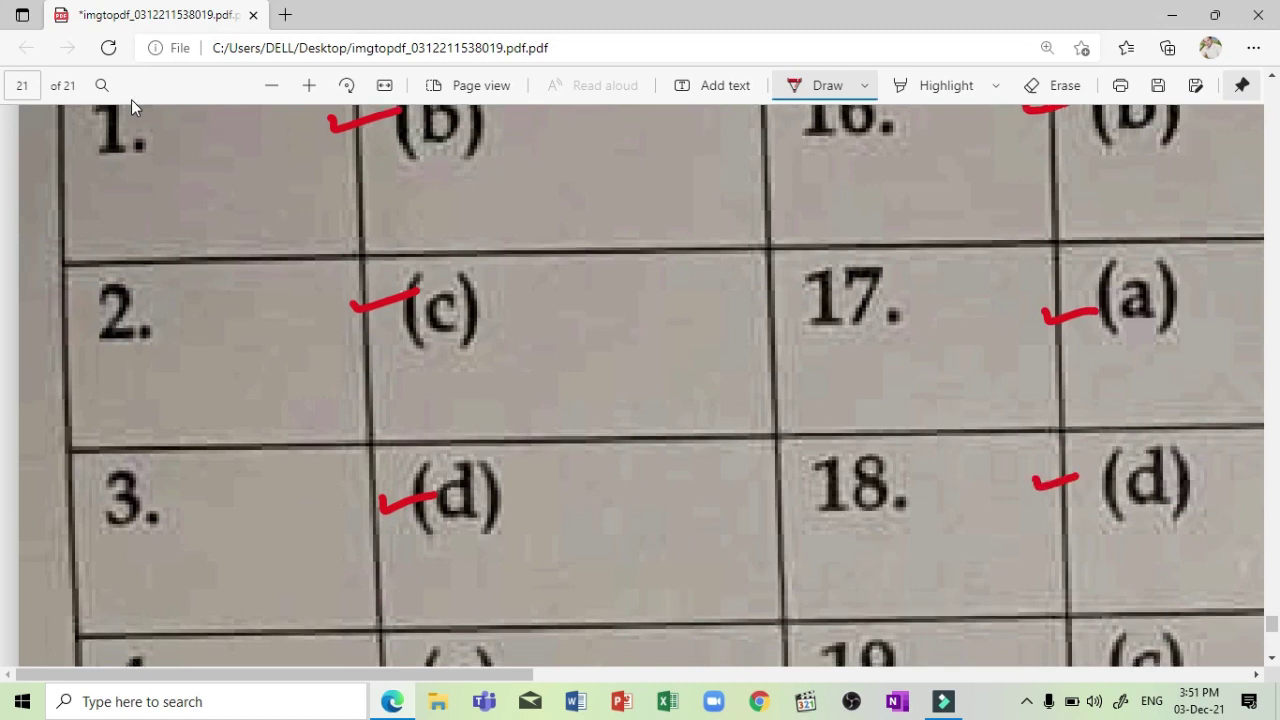
Tick the responses for questions 19 to 21 in the answer table: (c), (b) and (c).
{"action": "scroll", "coordinate": [131, 99], "scroll_direction": "down", "scroll_amount": 3}
{"action": "left_click_drag", "start_coordinate": [1050, 420], "coordinate": [1112, 404]}
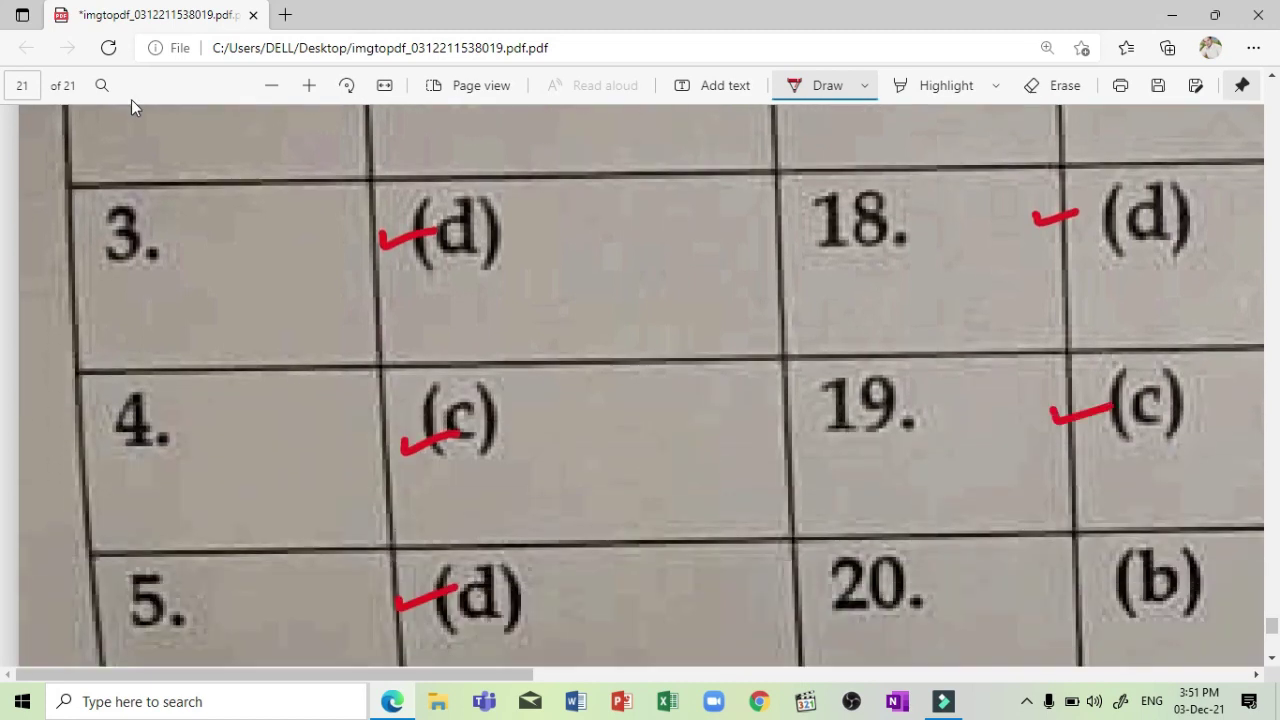
{"action": "left_click_drag", "start_coordinate": [1038, 586], "coordinate": [1097, 564]}
{"action": "scroll", "coordinate": [131, 99], "scroll_direction": "down", "scroll_amount": 3}
{"action": "left_click_drag", "start_coordinate": [1058, 492], "coordinate": [1123, 474]}
Tick the responses for questions 22 to 25 in the answer table: (d), (b), (d) and (c).
{"action": "scroll", "coordinate": [131, 99], "scroll_direction": "down", "scroll_amount": 3}
{"action": "scroll", "coordinate": [131, 99], "scroll_direction": "down", "scroll_amount": 3}
{"action": "scroll", "coordinate": [131, 99], "scroll_direction": "down", "scroll_amount": 3}
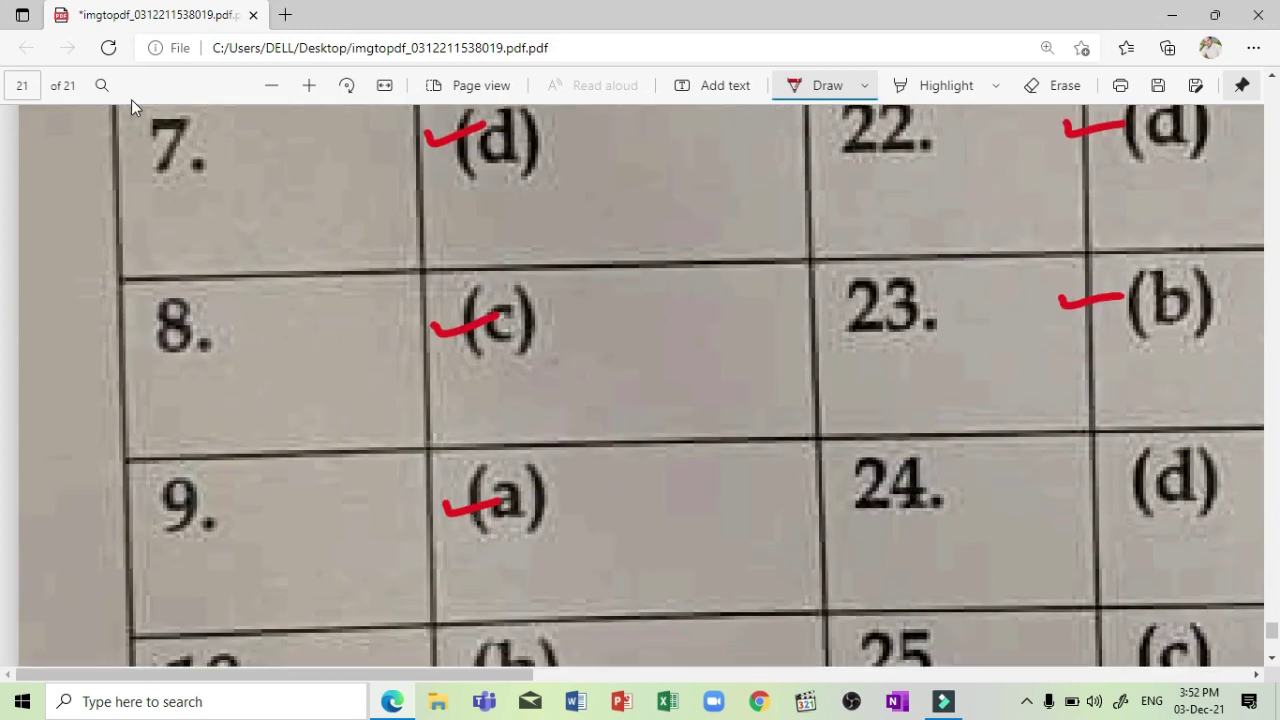
{"action": "left_click_drag", "start_coordinate": [1064, 485], "coordinate": [1130, 481]}
{"action": "scroll", "coordinate": [131, 99], "scroll_direction": "down", "scroll_amount": 3}
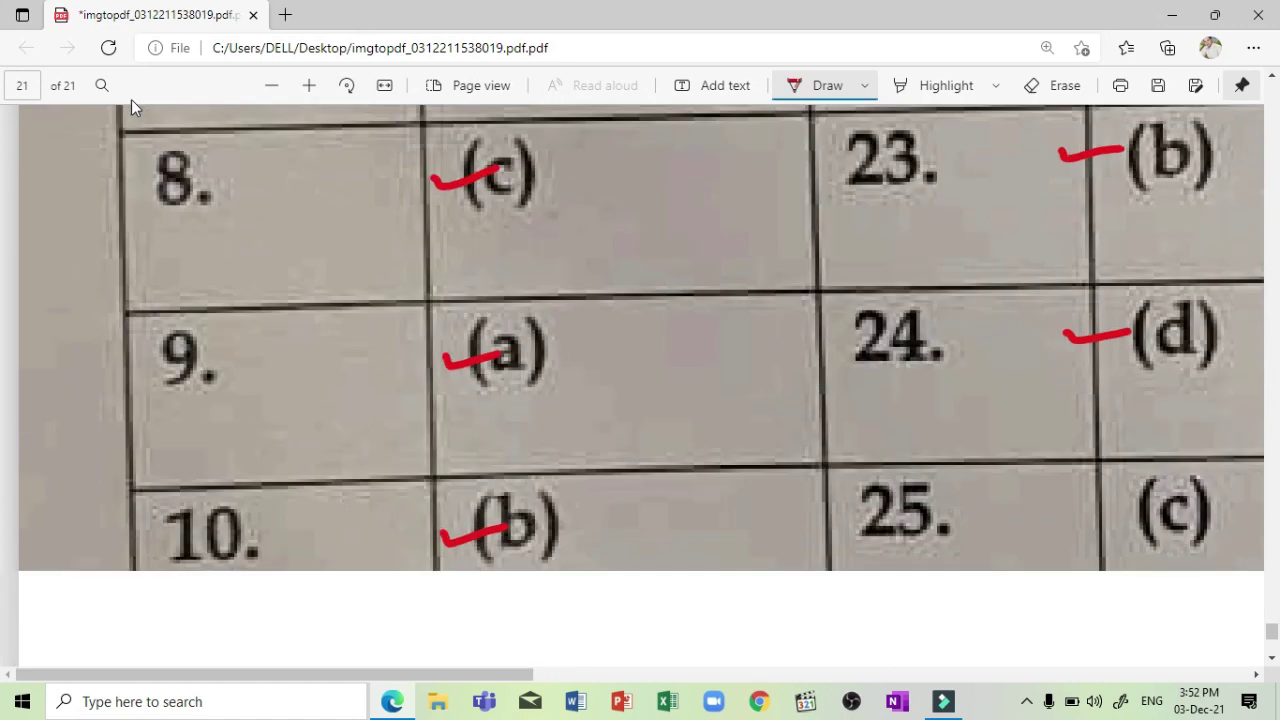
{"action": "left_click_drag", "start_coordinate": [1082, 397], "coordinate": [1146, 395]}
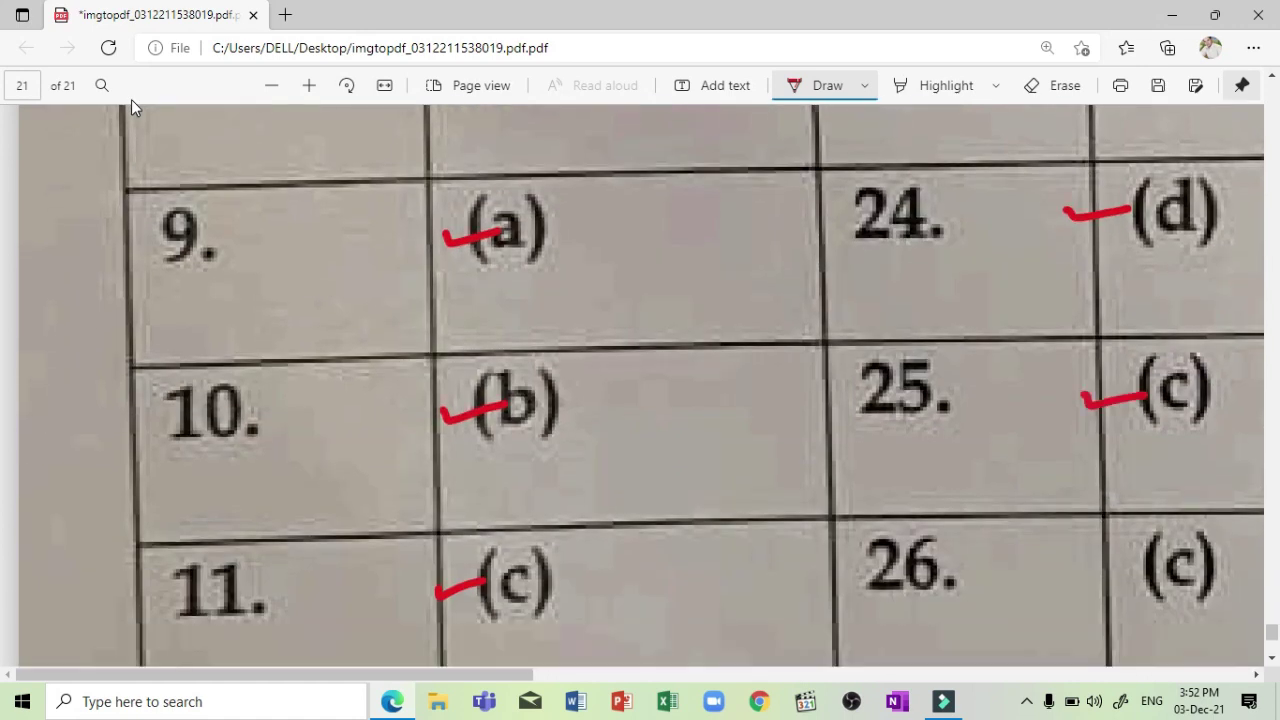
Tick the table responses for questions 26 to 30, including (c) for 26 and 28 and (b) for 29 and 30.
{"action": "left_click_drag", "start_coordinate": [1066, 560], "coordinate": [1132, 546]}
{"action": "scroll", "coordinate": [131, 99], "scroll_direction": "down", "scroll_amount": 3}
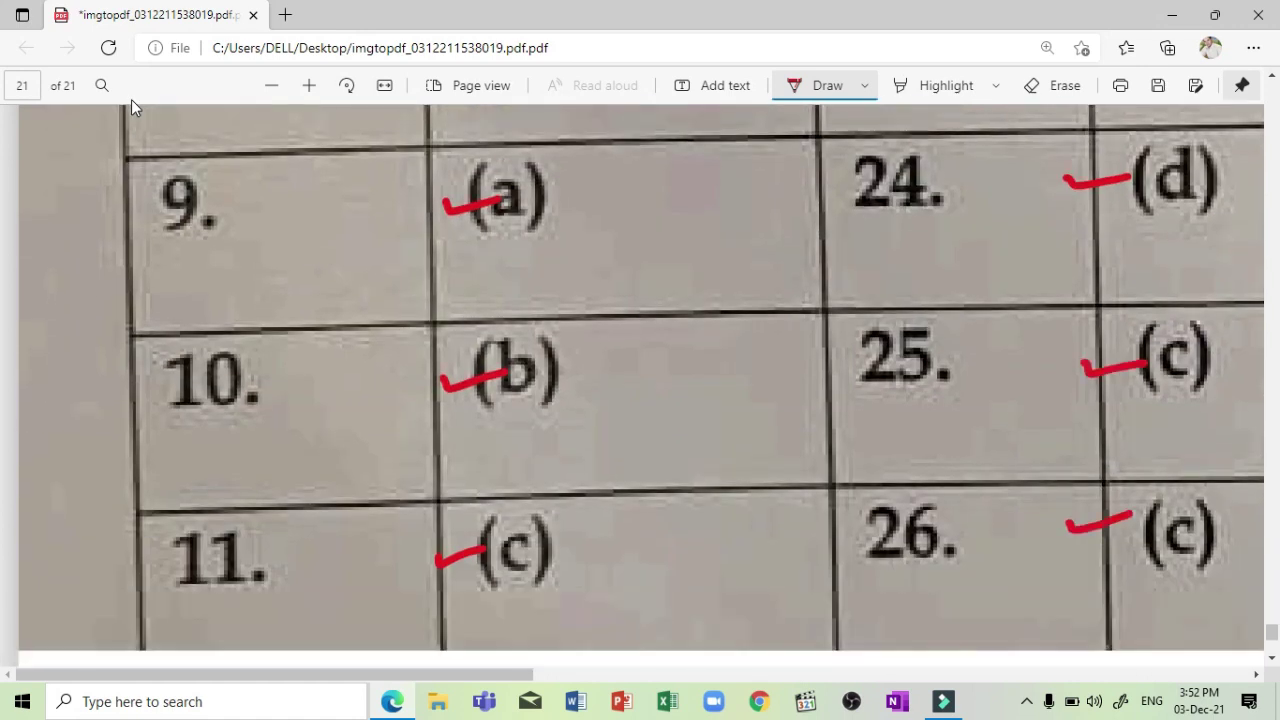
{"action": "mouse_move", "coordinate": [1084, 472]}
{"action": "left_mouse_down"}
{"action": "mouse_move", "coordinate": [1092, 484]}
{"action": "mouse_move", "coordinate": [1150, 466]}
{"action": "mouse_move", "coordinate": [1100, 484]}
{"action": "mouse_move", "coordinate": [1160, 466]}
{"action": "left_mouse_up"}
{"action": "scroll", "coordinate": [131, 99], "scroll_direction": "down", "scroll_amount": 3}
{"action": "scroll", "coordinate": [131, 99], "scroll_direction": "down", "scroll_amount": 3}
{"action": "mouse_move", "coordinate": [1084, 538]}
{"action": "left_mouse_down"}
{"action": "mouse_move", "coordinate": [1118, 548]}
{"action": "mouse_move", "coordinate": [1152, 534]}
{"action": "left_mouse_up"}
{"action": "scroll", "coordinate": [131, 99], "scroll_direction": "down", "scroll_amount": 3}
{"action": "left_click_drag", "start_coordinate": [1098, 388], "coordinate": [1172, 378]}
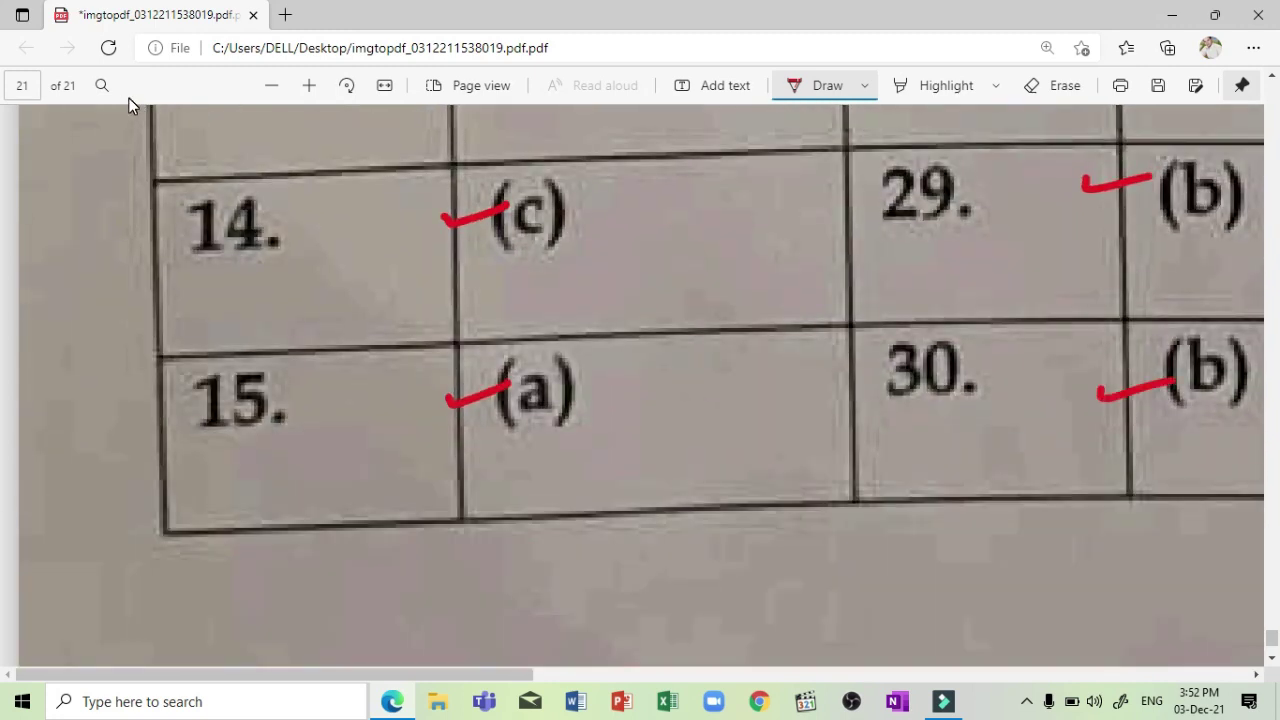
Bring the table's third question column into view and tick (c) for question 31 and (d) for question 32.
{"action": "left_click", "coordinate": [497, 630]}
{"action": "left_click_drag", "start_coordinate": [486, 680], "coordinate": [920, 709]}
{"action": "scroll", "coordinate": [1136, 592], "scroll_direction": "up", "scroll_amount": 5}
{"action": "scroll", "coordinate": [1136, 592], "scroll_direction": "up", "scroll_amount": 10}
{"action": "scroll", "coordinate": [1136, 592], "scroll_direction": "up", "scroll_amount": 3}
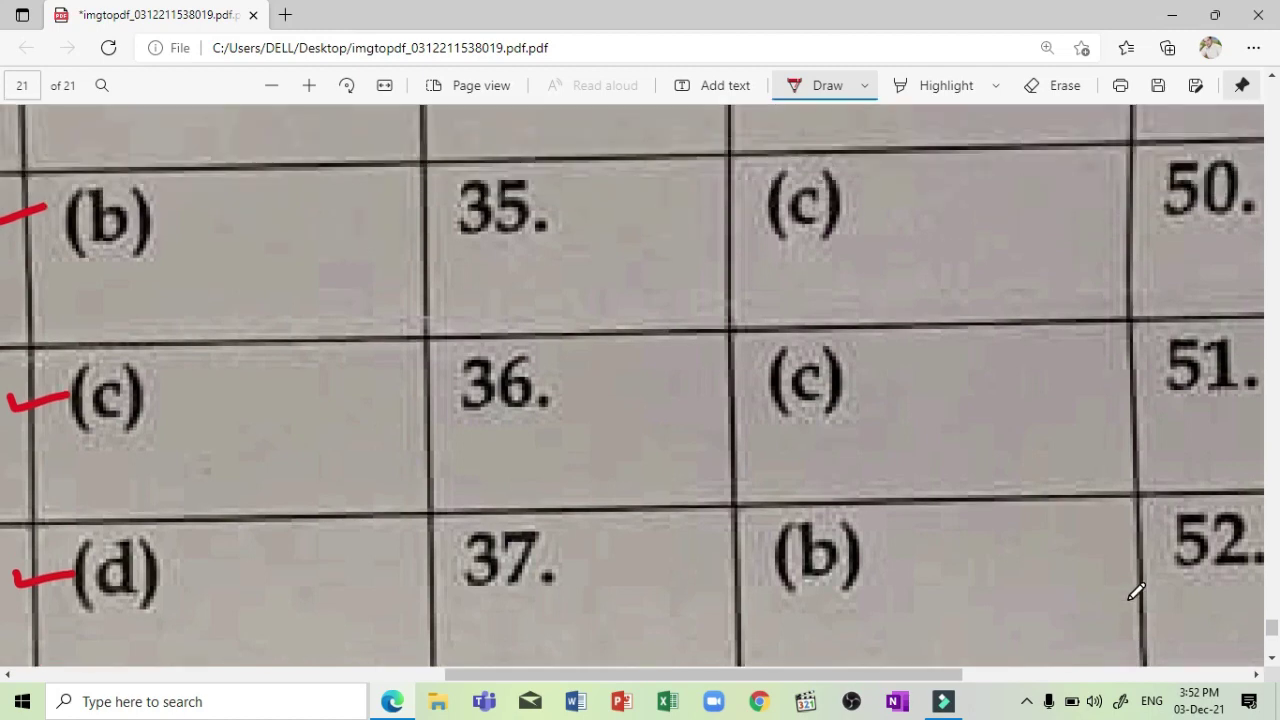
{"action": "scroll", "coordinate": [1136, 592], "scroll_direction": "up", "scroll_amount": 5}
{"action": "scroll", "coordinate": [1136, 592], "scroll_direction": "up", "scroll_amount": 5}
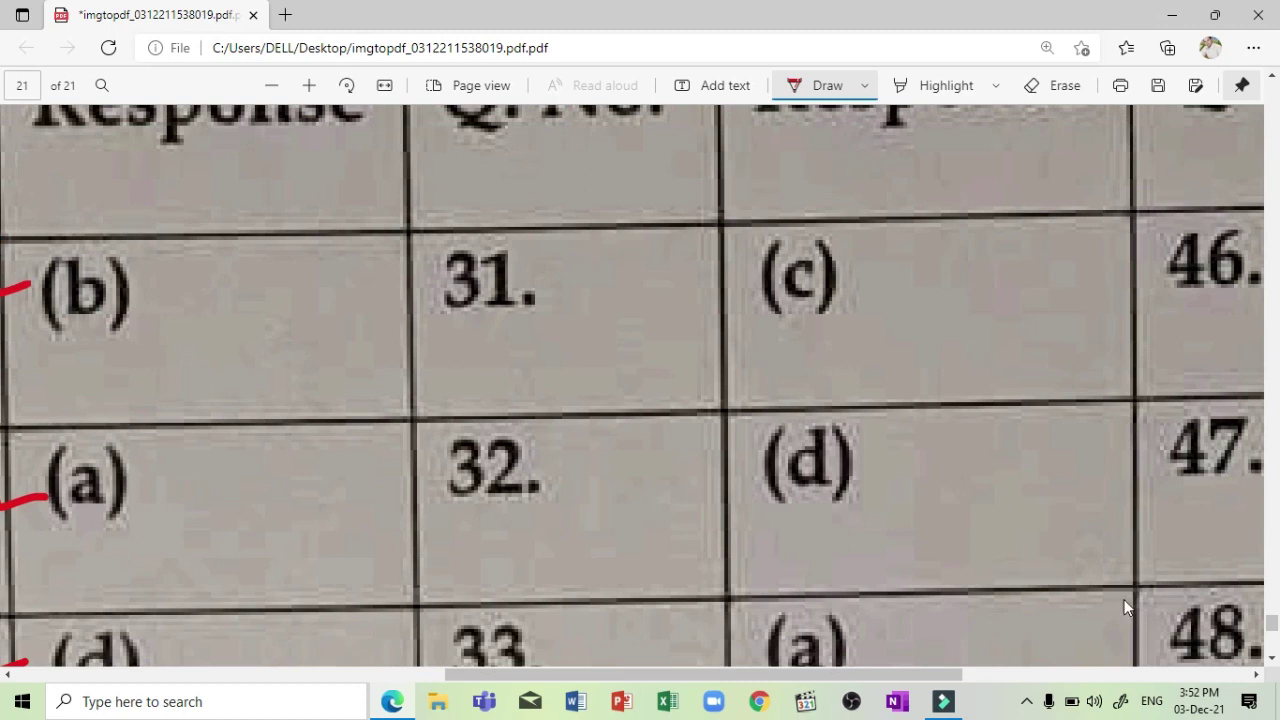
{"action": "left_click_drag", "start_coordinate": [700, 267], "coordinate": [754, 259]}
{"action": "left_click_drag", "start_coordinate": [698, 451], "coordinate": [740, 445]}
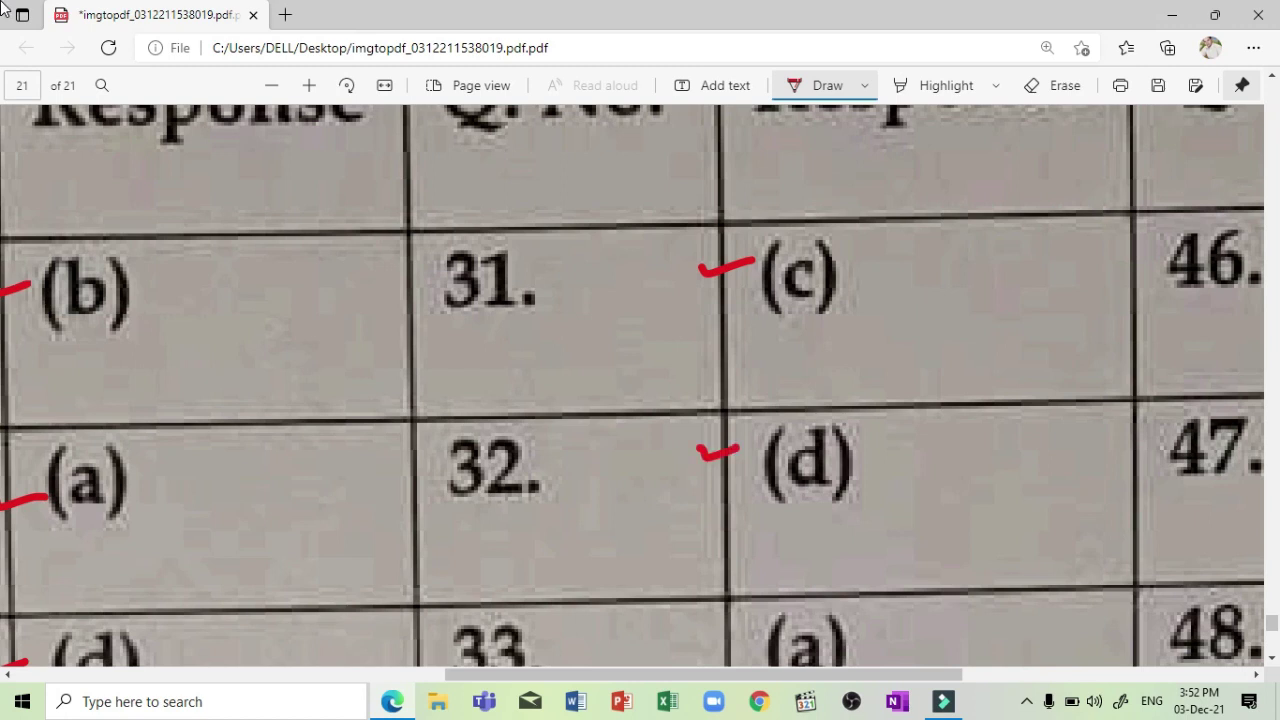
Tick response (a) for question 33 and response (b) for question 34 in the answer table.
{"action": "left_click", "coordinate": [2, 4]}
{"action": "key", "text": "Down"}
{"action": "key", "text": "Down"}
{"action": "key", "text": "Down"}
{"action": "key", "text": "Down"}
{"action": "key", "text": "Down"}
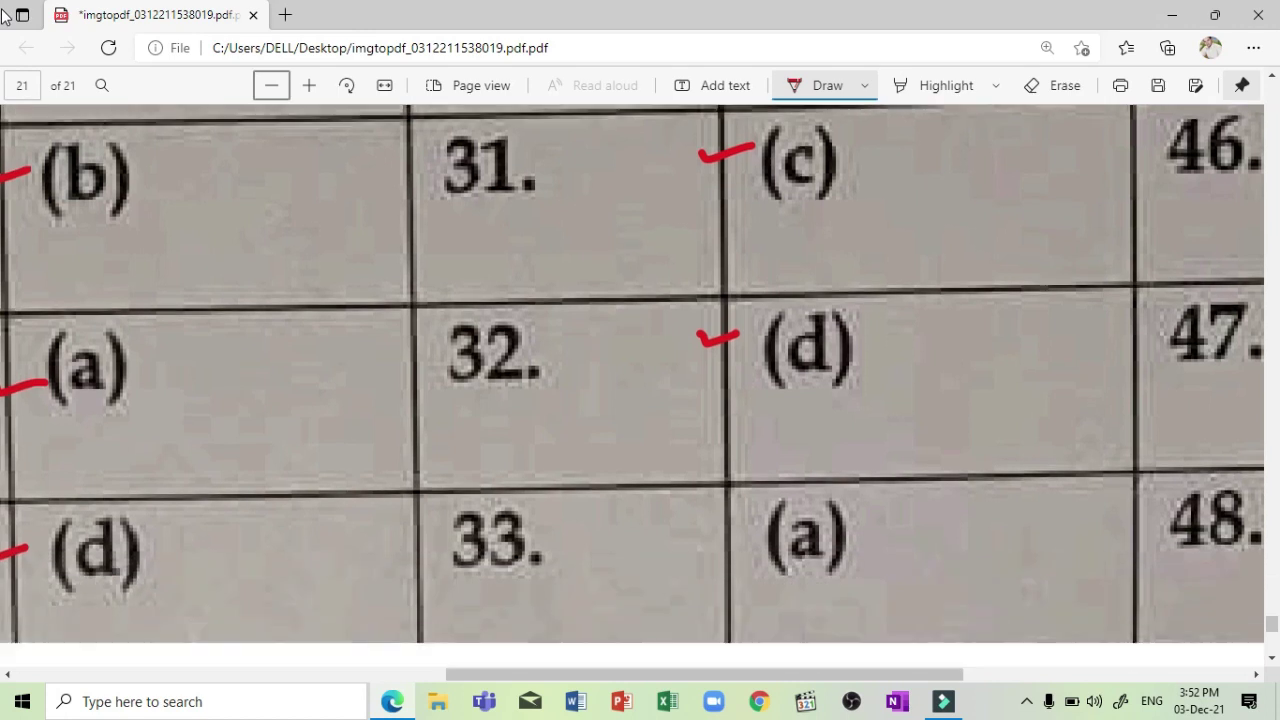
{"action": "left_click_drag", "start_coordinate": [720, 425], "coordinate": [774, 413]}
{"action": "key", "text": "Down"}
{"action": "key", "text": "Down"}
{"action": "key", "text": "Down"}
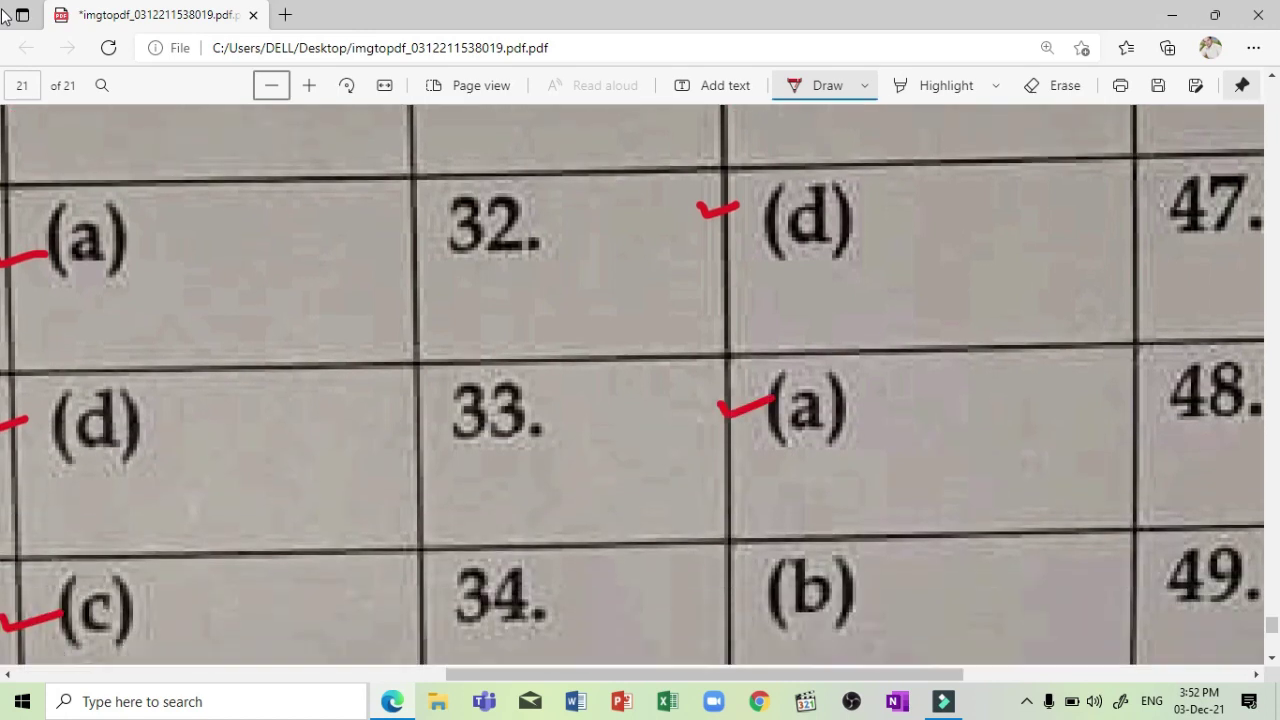
{"action": "left_click_drag", "start_coordinate": [718, 464], "coordinate": [780, 456]}
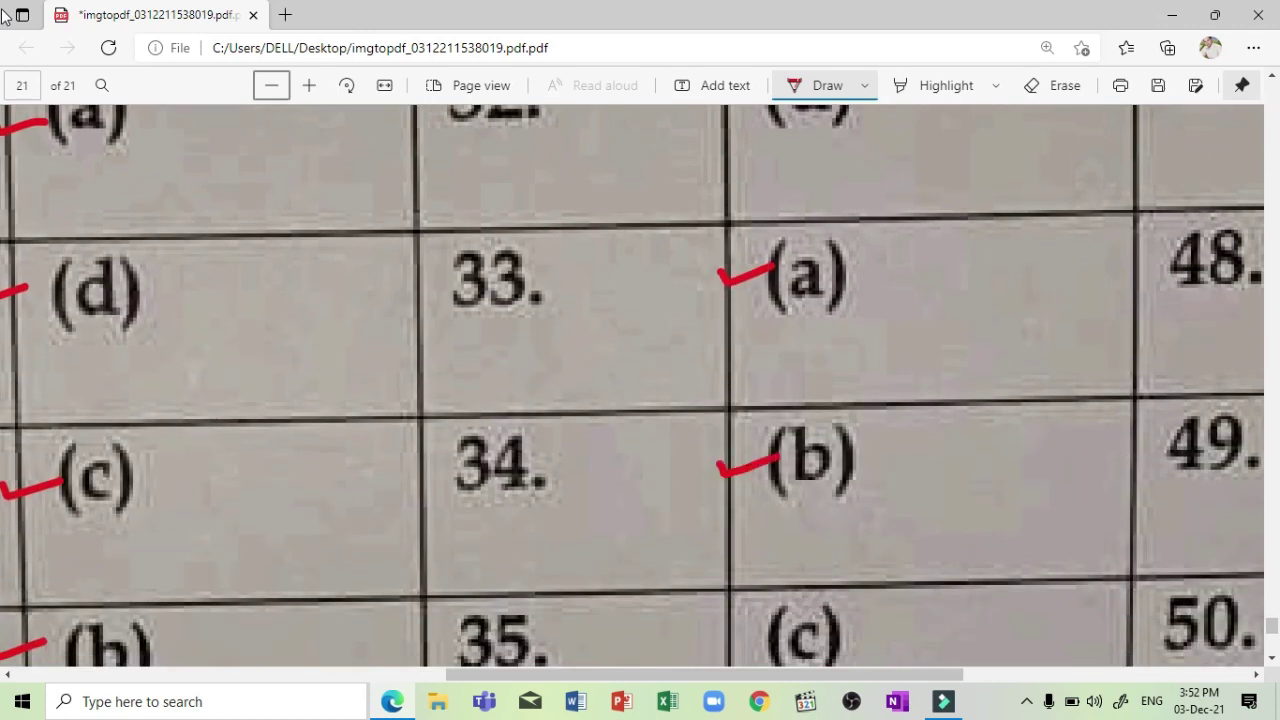
Tick response (c) for question 35 in the answer table.
{"action": "key", "text": "Down"}
{"action": "key", "text": "Down"}
{"action": "key", "text": "Down"}
{"action": "left_click_drag", "start_coordinate": [712, 478], "coordinate": [772, 468]}
{"action": "key", "text": "Down"}
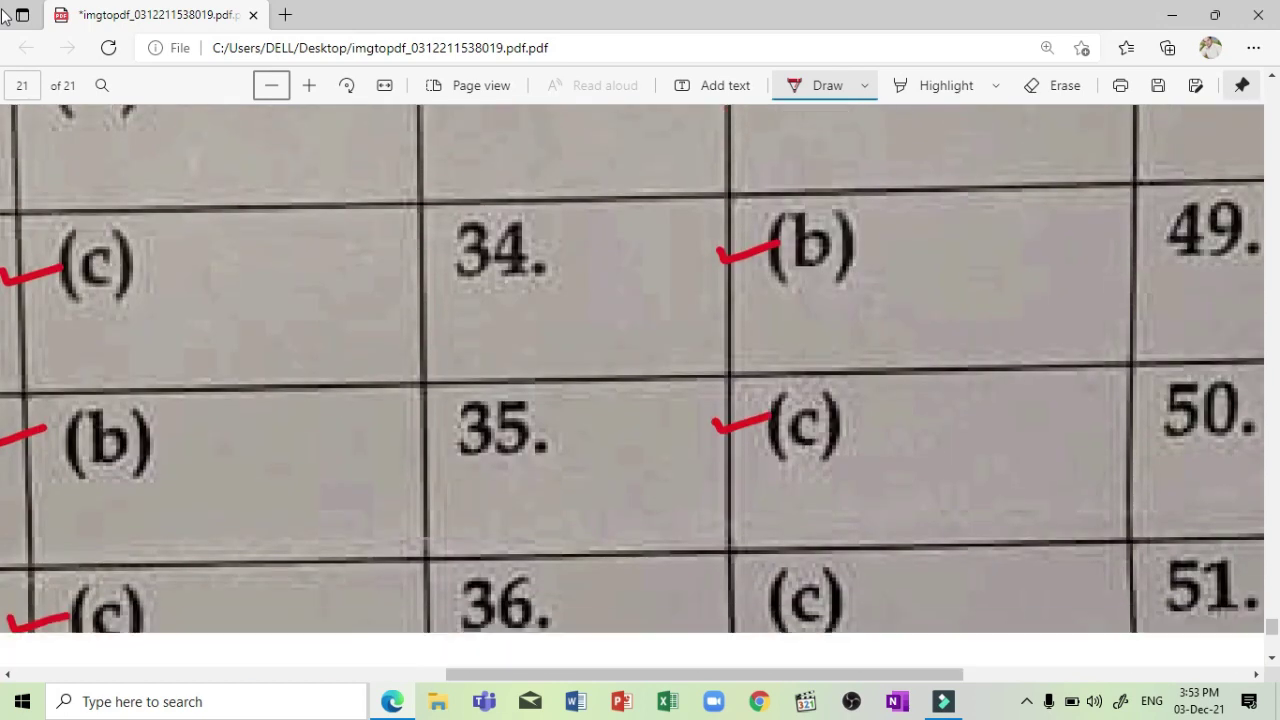
Tick the table responses for questions 36 to 40: (c) for 36 and 38, (b) for 37 and 40, and (d) for 39.
{"action": "key", "text": "Down"}
{"action": "key", "text": "Down"}
{"action": "mouse_move", "coordinate": [716, 508]}
{"action": "left_mouse_down"}
{"action": "mouse_move", "coordinate": [768, 493]}
{"action": "mouse_move", "coordinate": [724, 480]}
{"action": "mouse_move", "coordinate": [778, 469]}
{"action": "mouse_move", "coordinate": [721, 493]}
{"action": "mouse_move", "coordinate": [772, 481]}
{"action": "mouse_move", "coordinate": [778, 452]}
{"action": "mouse_move", "coordinate": [765, 463]}
{"action": "left_mouse_up"}
{"action": "key", "text": "Down"}
{"action": "key", "text": "Down"}
{"action": "key", "text": "Down"}
{"action": "key", "text": "Down"}
{"action": "key", "text": "Down"}
{"action": "key", "text": "Down"}
{"action": "key", "text": "Down"}
{"action": "key", "text": "Down"}
{"action": "key", "text": "Down"}
{"action": "key", "text": "Down"}
{"action": "key", "text": "Down"}
{"action": "key", "text": "Down"}
{"action": "key", "text": "Down"}
{"action": "key", "text": "Down"}
{"action": "key", "text": "Down"}
{"action": "key", "text": "Down"}
{"action": "key", "text": "Down"}
{"action": "key", "text": "Down"}
{"action": "key", "text": "Down"}
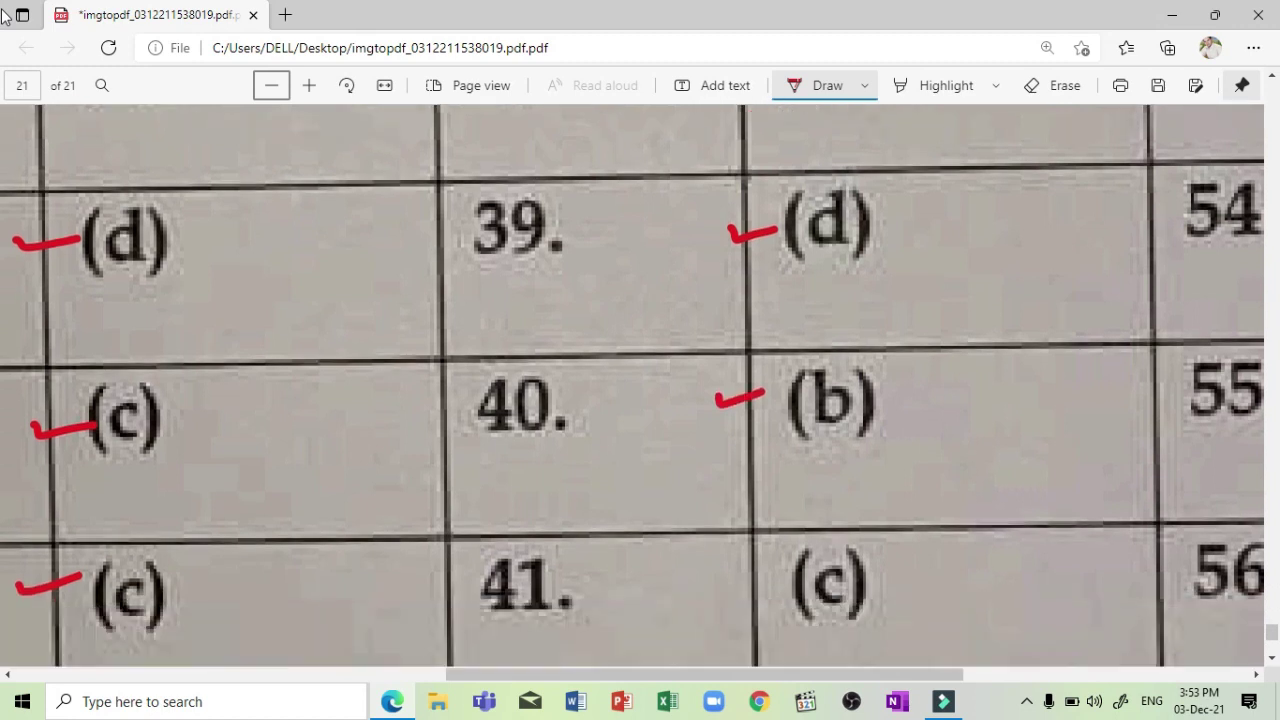
Tick response (c) for question 41 and response (d) for question 42 in the answer table.
{"action": "mouse_move", "coordinate": [721, 506]}
{"action": "left_mouse_down"}
{"action": "mouse_move", "coordinate": [775, 486]}
{"action": "mouse_move", "coordinate": [779, 515]}
{"action": "left_mouse_up"}
{"action": "key", "text": "Down"}
{"action": "key", "text": "Down"}
{"action": "key", "text": "Down"}
{"action": "key", "text": "Down"}
{"action": "key", "text": "Down"}
{"action": "key", "text": "Down"}
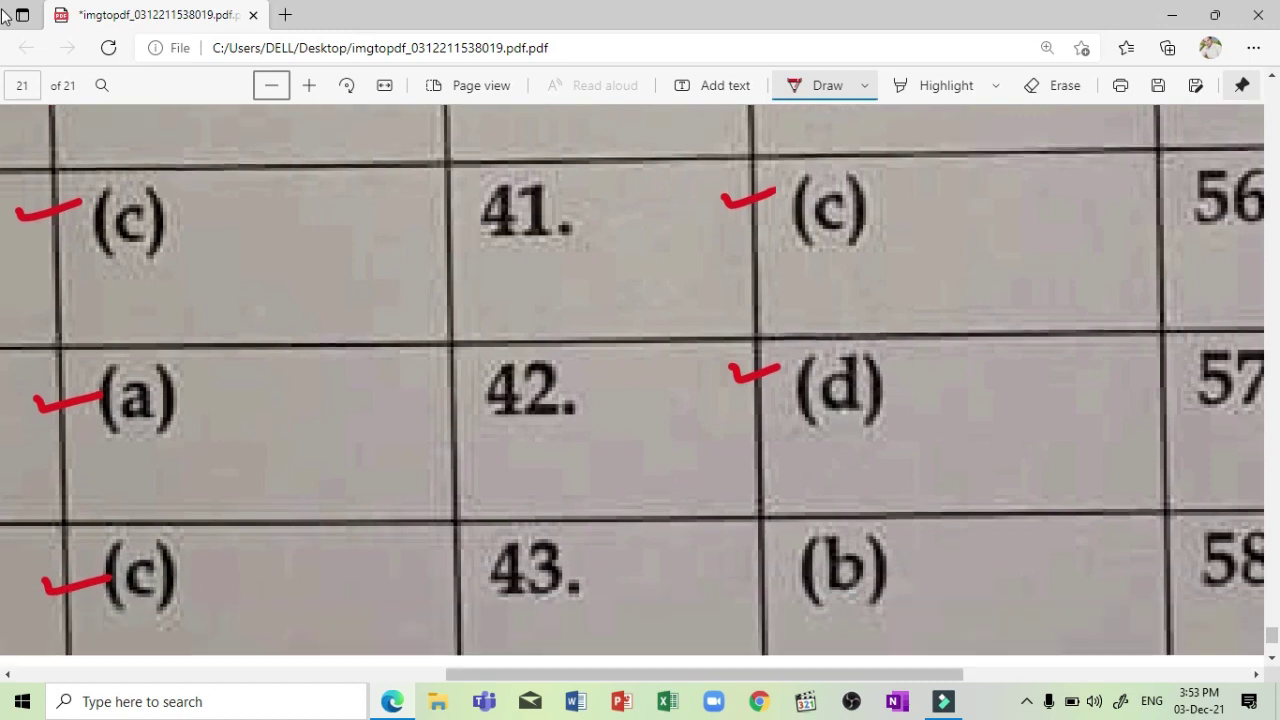
Tick response (b) for question 43, (a) for question 44 and (c) for question 45 in the answer table.
{"action": "mouse_move", "coordinate": [737, 562]}
{"action": "left_mouse_down"}
{"action": "mouse_move", "coordinate": [782, 546]}
{"action": "mouse_move", "coordinate": [745, 540]}
{"action": "mouse_move", "coordinate": [801, 522]}
{"action": "mouse_move", "coordinate": [745, 556]}
{"action": "mouse_move", "coordinate": [788, 545]}
{"action": "left_mouse_up"}
{"action": "key", "text": "Down"}
{"action": "key", "text": "Down"}
{"action": "key", "text": "Down"}
{"action": "key", "text": "Down"}
{"action": "key", "text": "Down"}
{"action": "key", "text": "Down"}
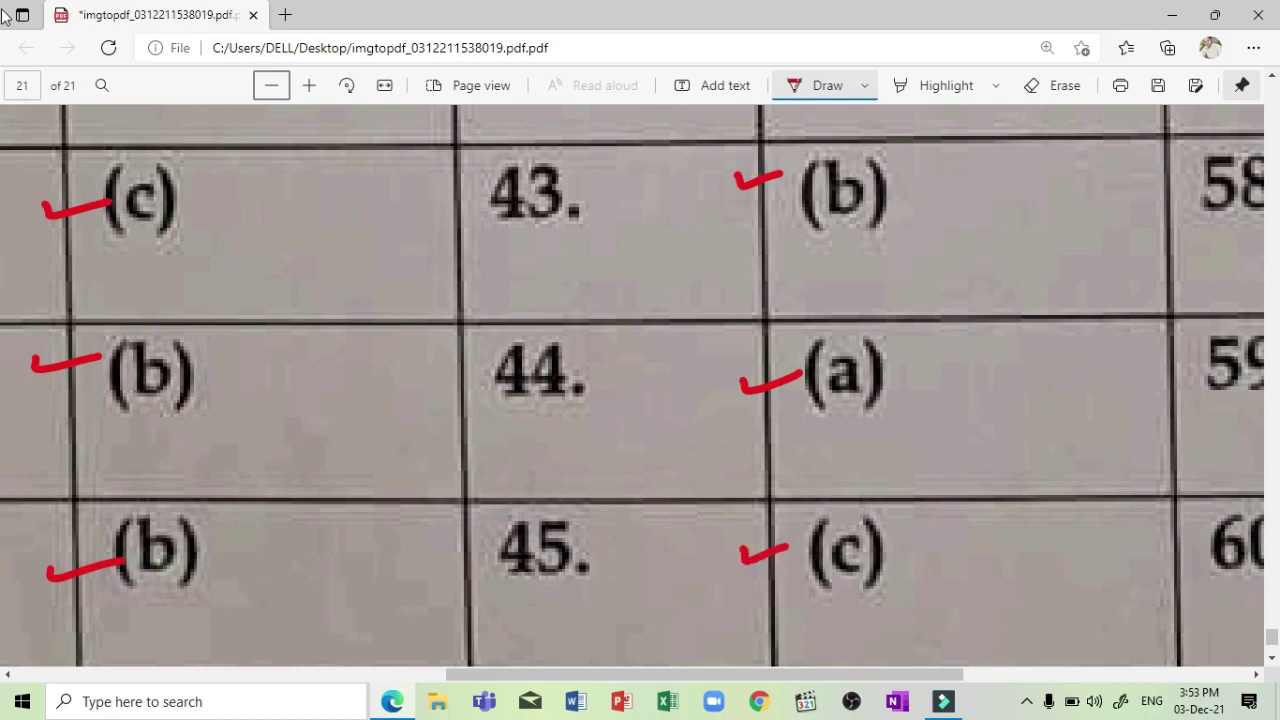
{"action": "key", "text": "Down"}
{"action": "key", "text": "Down"}
{"action": "key", "text": "Tab"}
{"action": "key", "text": "Tab"}
{"action": "key", "text": "Tab"}
{"action": "key", "text": "Tab"}
{"action": "key", "text": "Tab"}
{"action": "key", "text": "Tab"}
{"action": "key", "text": "Tab"}
{"action": "key", "text": "Tab"}
{"action": "key", "text": "Tab"}
{"action": "key", "text": "Tab"}
{"action": "key", "text": "Tab"}
{"action": "key", "text": "Tab"}
{"action": "key", "text": "Tab"}
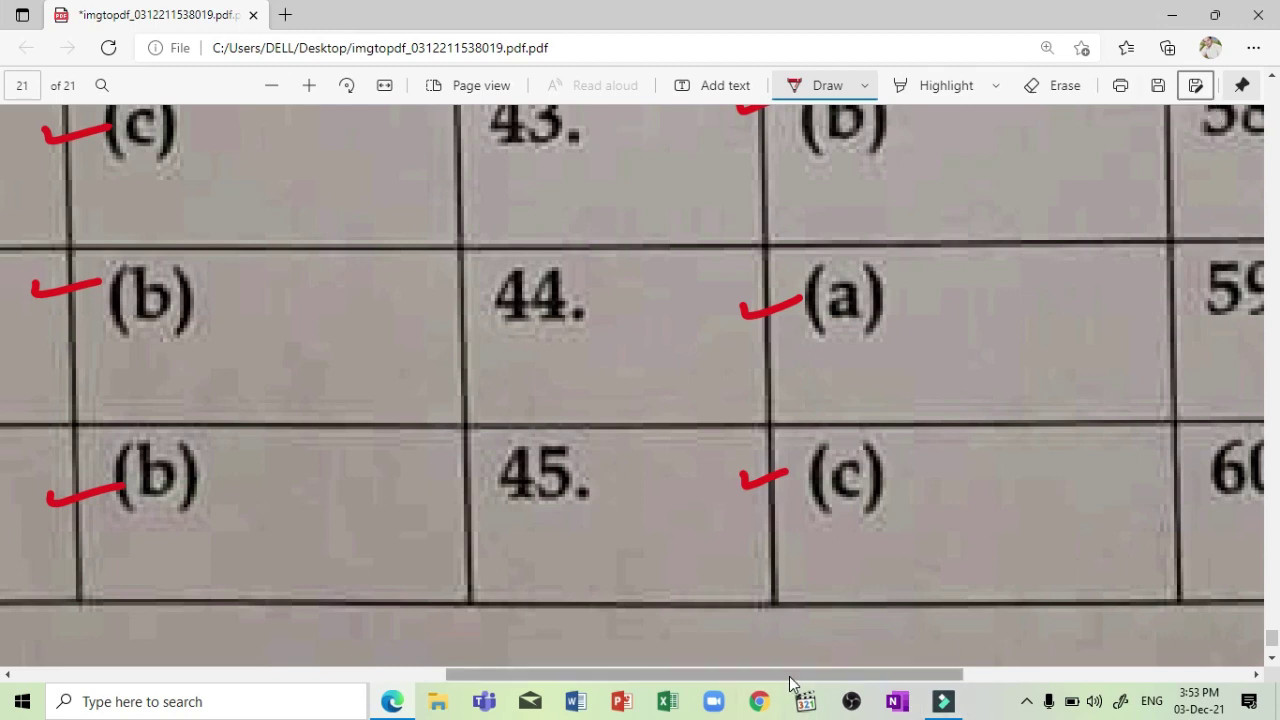
In the table's fourth question column, tick (a) for question 46, (d) for question 47 and (b) for question 48.
{"action": "left_click_drag", "start_coordinate": [794, 677], "coordinate": [1002, 683]}
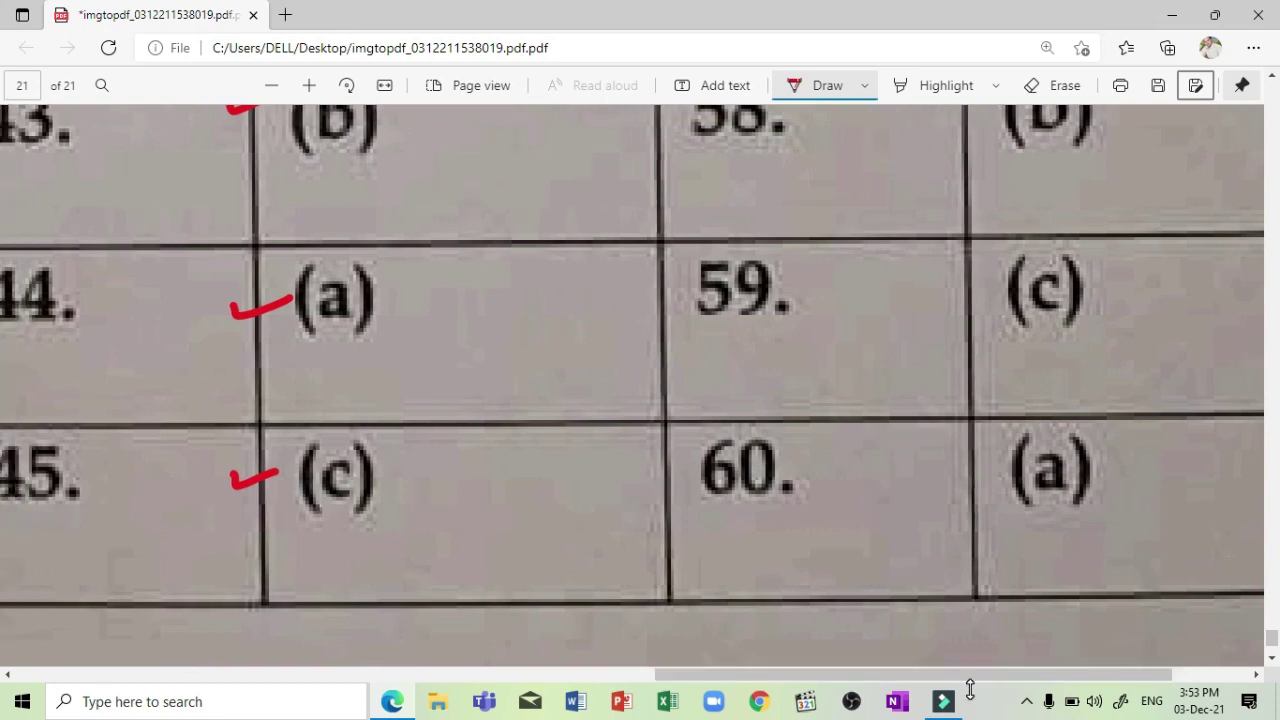
{"action": "scroll", "coordinate": [970, 688], "scroll_direction": "up", "scroll_amount": 10}
{"action": "scroll", "coordinate": [970, 688], "scroll_direction": "up", "scroll_amount": 10}
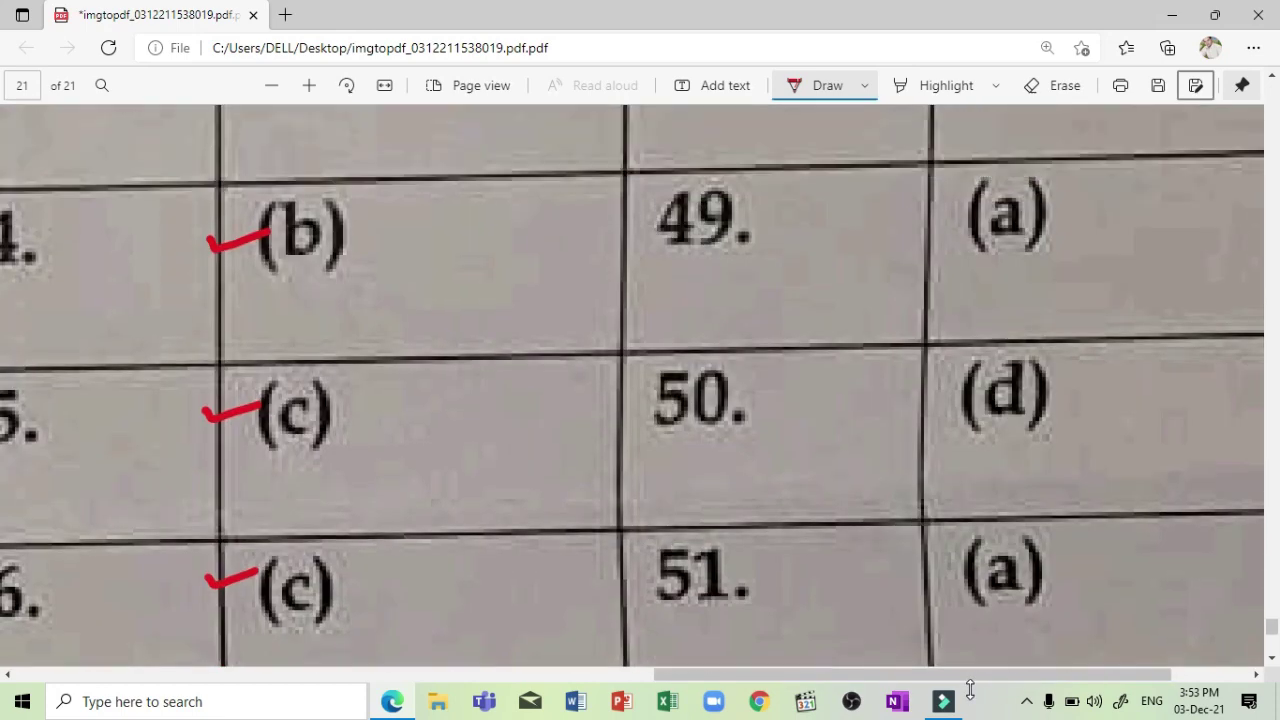
{"action": "scroll", "coordinate": [970, 688], "scroll_direction": "up", "scroll_amount": 3}
{"action": "scroll", "coordinate": [970, 688], "scroll_direction": "up", "scroll_amount": 2}
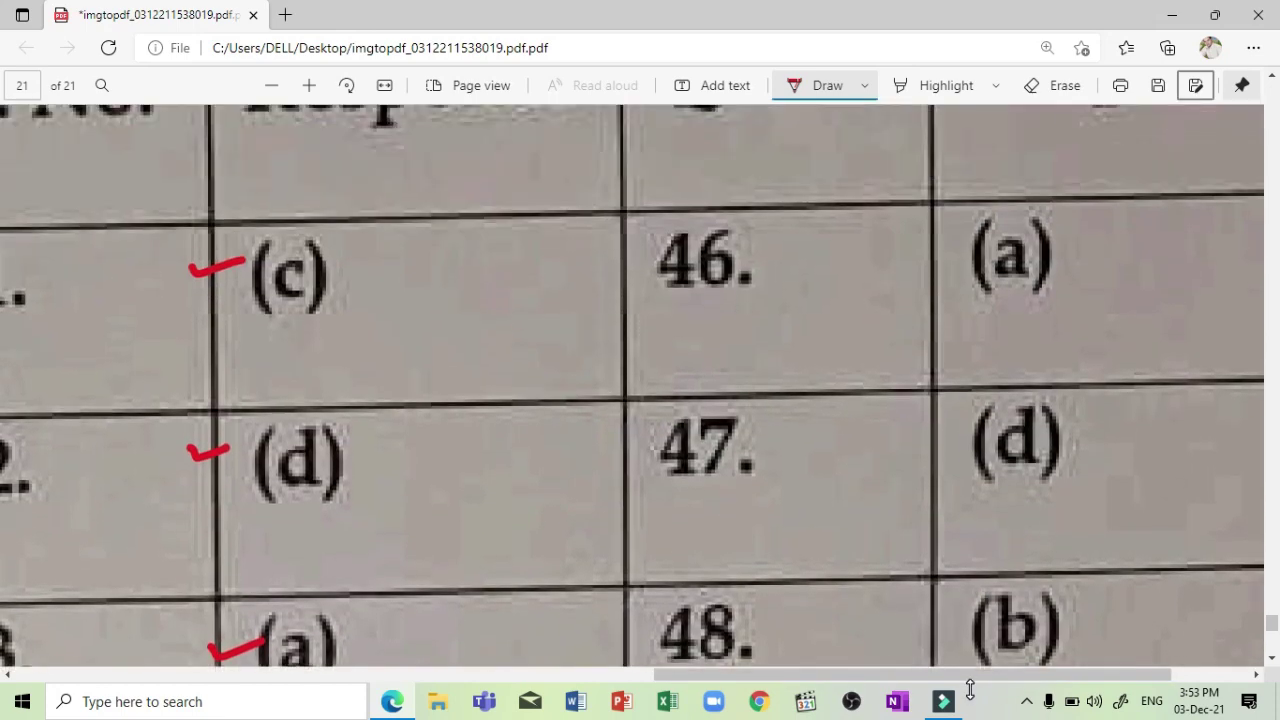
{"action": "scroll", "coordinate": [970, 688], "scroll_direction": "up", "scroll_amount": 1}
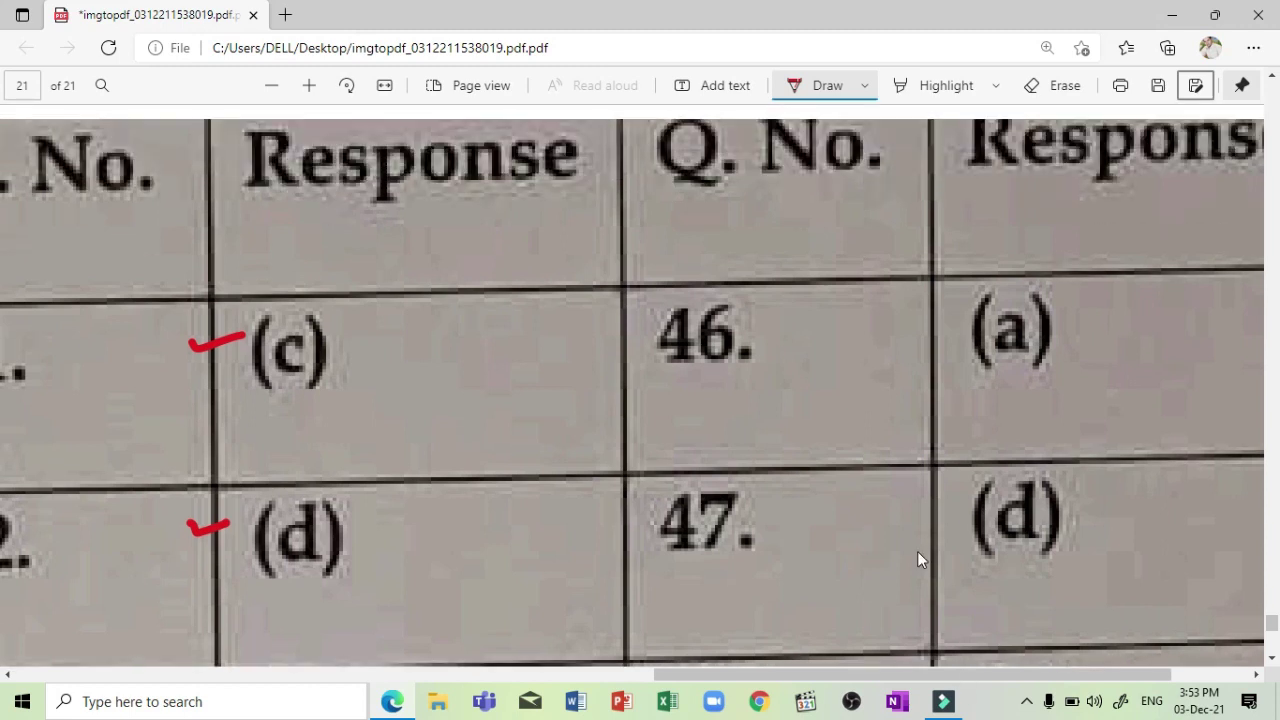
{"action": "left_click_drag", "start_coordinate": [944, 324], "coordinate": [996, 316]}
{"action": "scroll", "coordinate": [906, 516], "scroll_direction": "down", "scroll_amount": 3}
{"action": "left_click_drag", "start_coordinate": [944, 372], "coordinate": [998, 355]}
{"action": "scroll", "coordinate": [906, 508], "scroll_direction": "down", "scroll_amount": 3}
{"action": "left_click_drag", "start_coordinate": [948, 412], "coordinate": [1008, 398]}
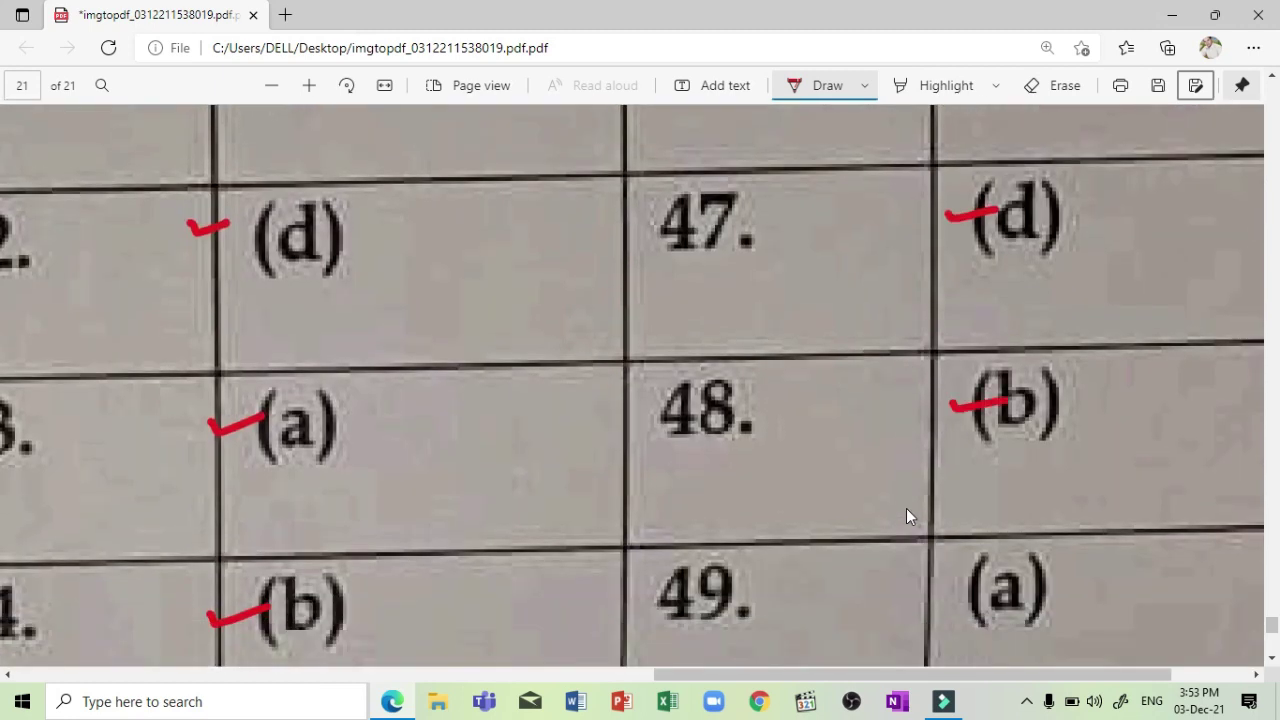
Tick the table responses for questions 49 to 53: (a) for 49 and 51, (d) for 50, and (b) for 52 and 53.
{"action": "scroll", "coordinate": [906, 508], "scroll_direction": "down", "scroll_amount": 3}
{"action": "left_click_drag", "start_coordinate": [942, 438], "coordinate": [1002, 430]}
{"action": "scroll", "coordinate": [906, 508], "scroll_direction": "down", "scroll_amount": 3}
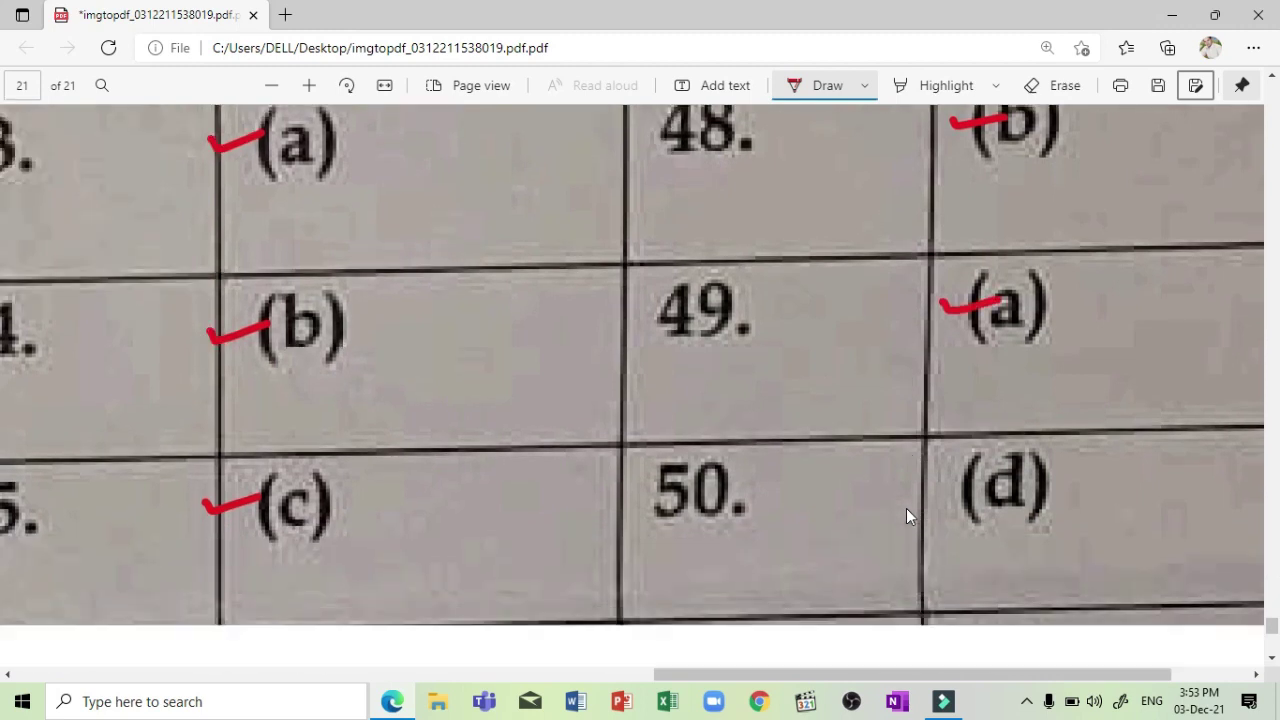
{"action": "mouse_move", "coordinate": [938, 463]}
{"action": "left_mouse_down"}
{"action": "mouse_move", "coordinate": [998, 455]}
{"action": "mouse_move", "coordinate": [968, 487]}
{"action": "mouse_move", "coordinate": [994, 482]}
{"action": "mouse_move", "coordinate": [952, 512]}
{"action": "mouse_move", "coordinate": [1008, 500]}
{"action": "mouse_move", "coordinate": [964, 488]}
{"action": "mouse_move", "coordinate": [1030, 474]}
{"action": "left_mouse_up"}
{"action": "scroll", "coordinate": [906, 516], "scroll_direction": "down", "scroll_amount": 3}
{"action": "scroll", "coordinate": [906, 508], "scroll_direction": "down", "scroll_amount": 3}
{"action": "scroll", "coordinate": [906, 515], "scroll_direction": "down", "scroll_amount": 5}
{"action": "scroll", "coordinate": [906, 508], "scroll_direction": "down", "scroll_amount": 3}
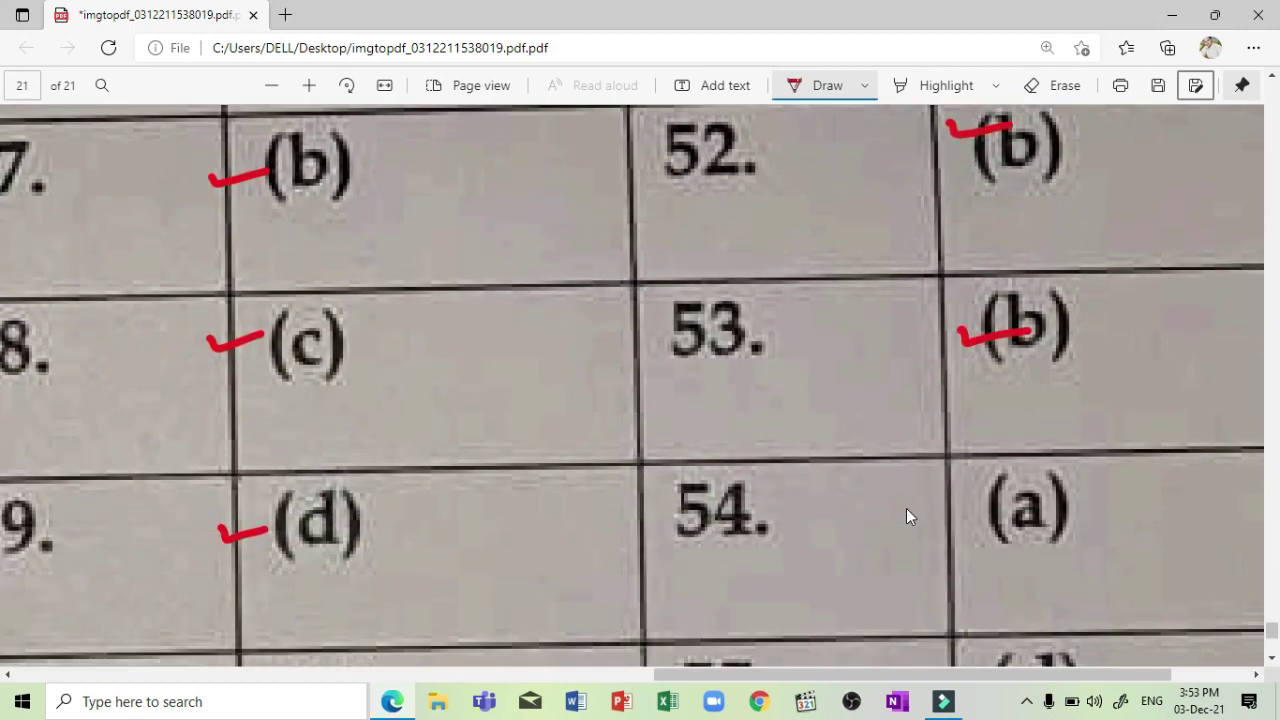
Tick the remaining table responses: (a) for 54 and 60, (d) for 55 and 57, (c) for 56 and 59, and (b) for 58.
{"action": "mouse_move", "coordinate": [958, 500]}
{"action": "left_mouse_down"}
{"action": "mouse_move", "coordinate": [1016, 494]}
{"action": "mouse_move", "coordinate": [1020, 522]}
{"action": "mouse_move", "coordinate": [1030, 516]}
{"action": "mouse_move", "coordinate": [1004, 478]}
{"action": "mouse_move", "coordinate": [1022, 472]}
{"action": "mouse_move", "coordinate": [978, 487]}
{"action": "mouse_move", "coordinate": [1024, 480]}
{"action": "mouse_move", "coordinate": [1016, 496]}
{"action": "mouse_move", "coordinate": [980, 494]}
{"action": "mouse_move", "coordinate": [1040, 476]}
{"action": "left_mouse_up"}
{"action": "scroll", "coordinate": [906, 508], "scroll_direction": "down", "scroll_amount": 3}
{"action": "scroll", "coordinate": [906, 508], "scroll_direction": "down", "scroll_amount": 5}
{"action": "scroll", "coordinate": [906, 508], "scroll_direction": "down", "scroll_amount": 4}
{"action": "scroll", "coordinate": [906, 508], "scroll_direction": "down", "scroll_amount": 3}
{"action": "scroll", "coordinate": [906, 508], "scroll_direction": "down", "scroll_amount": 3}
{"action": "scroll", "coordinate": [906, 508], "scroll_direction": "down", "scroll_amount": 4}
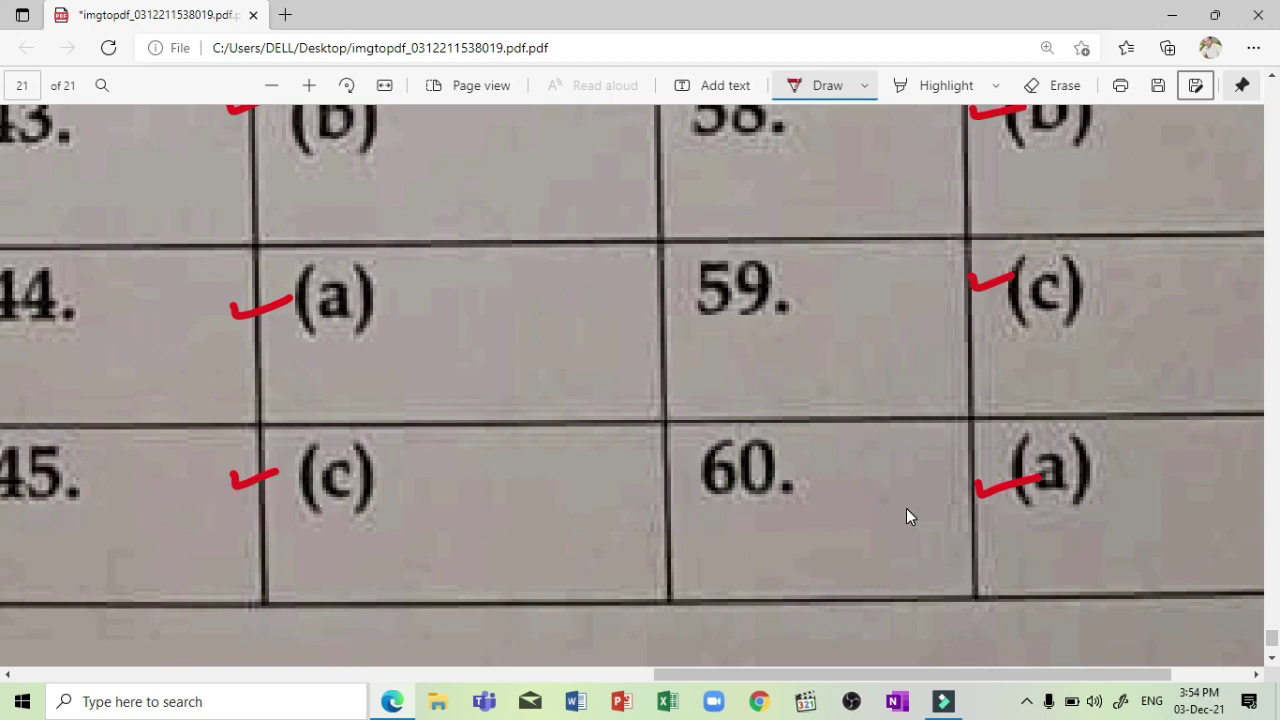
{"action": "left_click", "coordinate": [271, 85]}
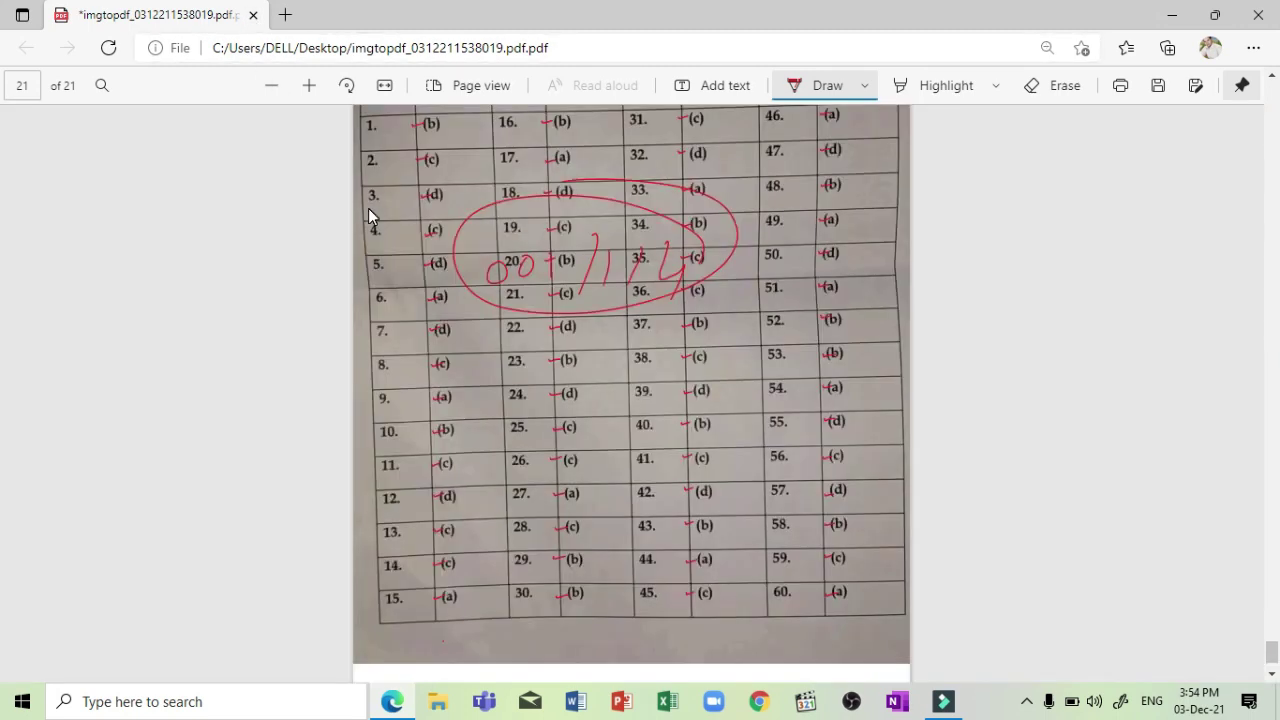